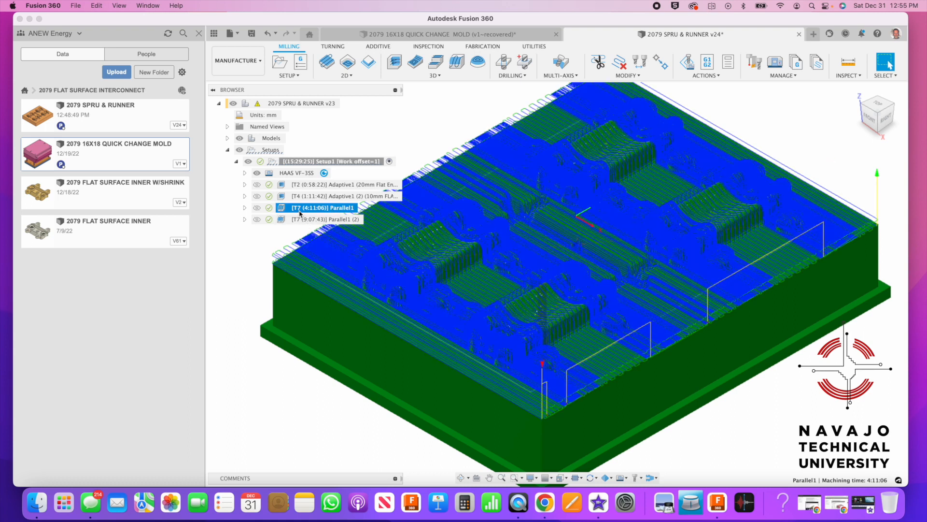
# Display the Parallel1 (2) toolpath in Manufacture and bring up its actions menu
pyautogui.click(297, 220)
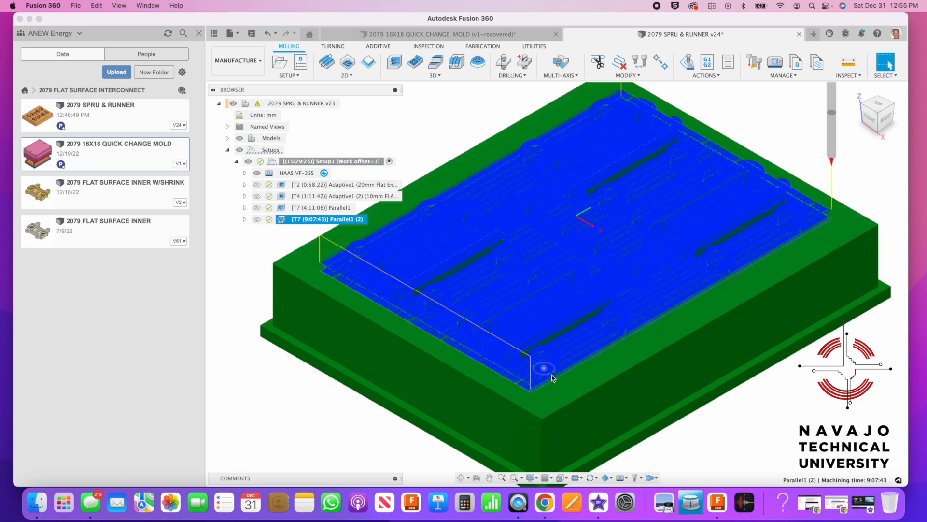
pyautogui.click(259, 62)
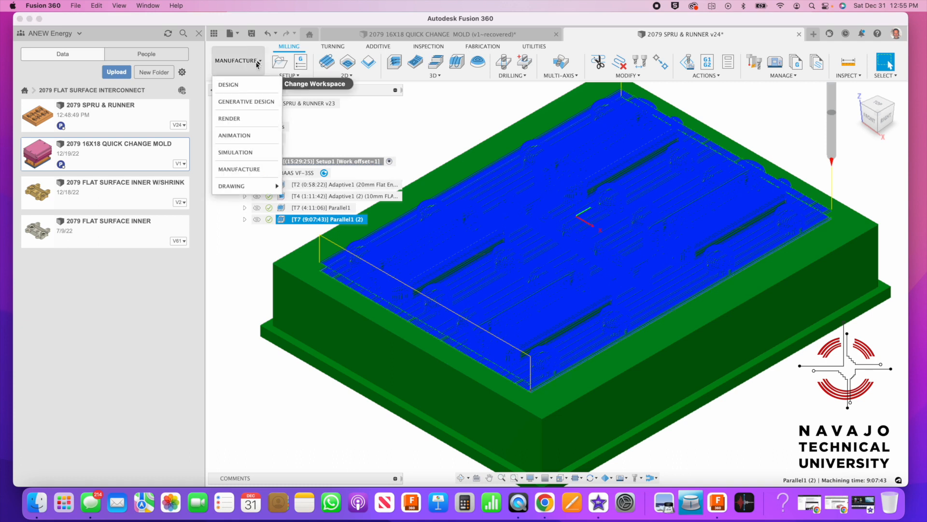
pyautogui.click(529, 108)
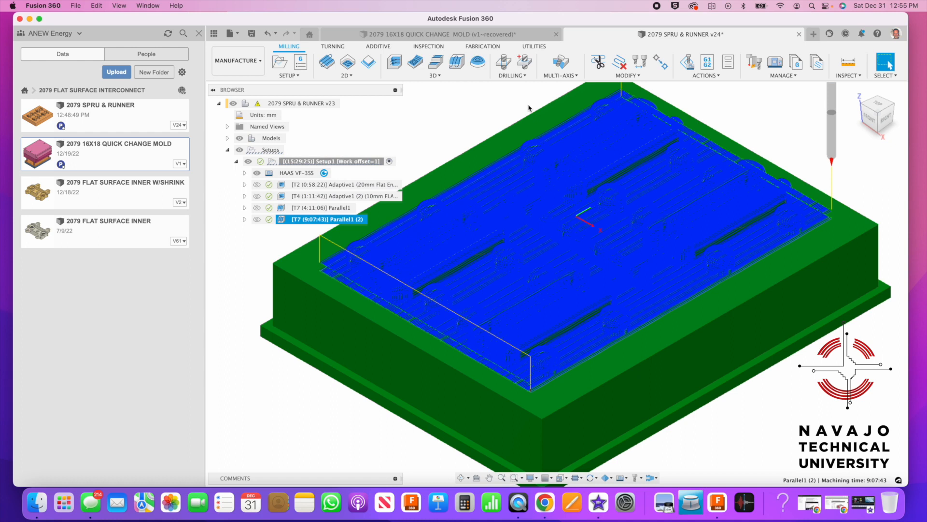
pyautogui.rightClick(316, 220)
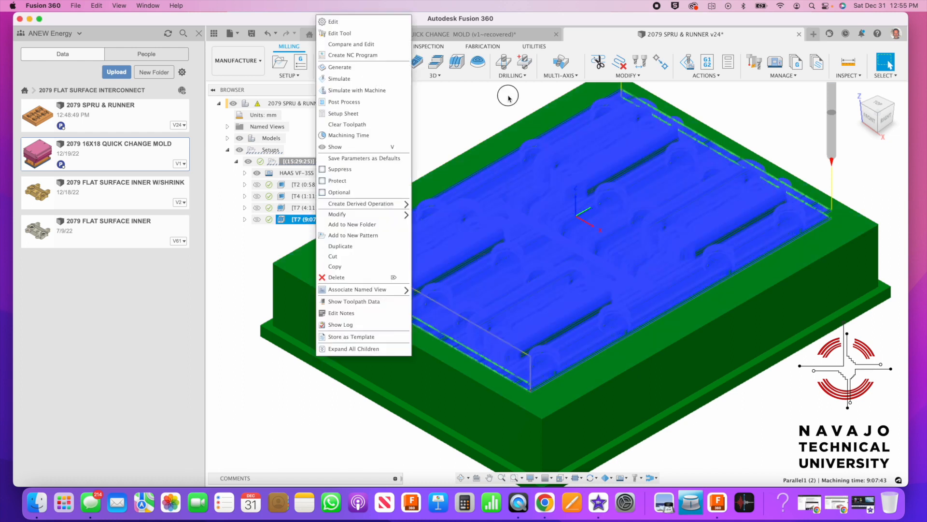
pyautogui.click(508, 95)
pyautogui.rightClick(307, 219)
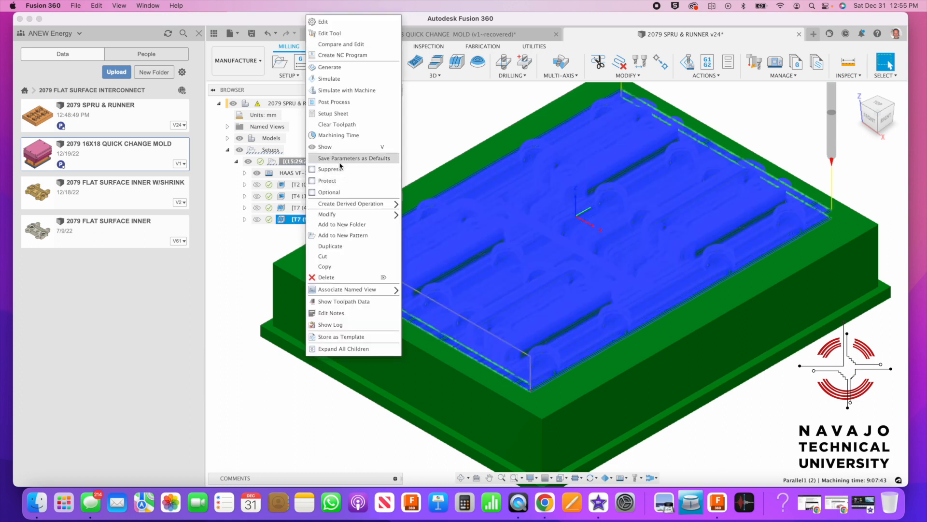
# Edit Parallel1 (2) and inspect its Chain machining boundary on the Geometry tab
pyautogui.click(340, 23)
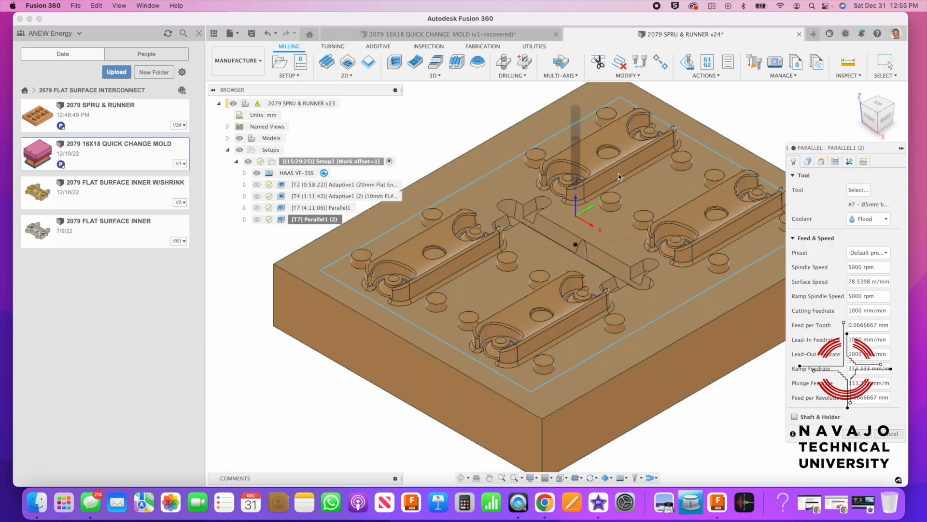
pyautogui.moveTo(836, 150); pyautogui.dragTo(752, 131)
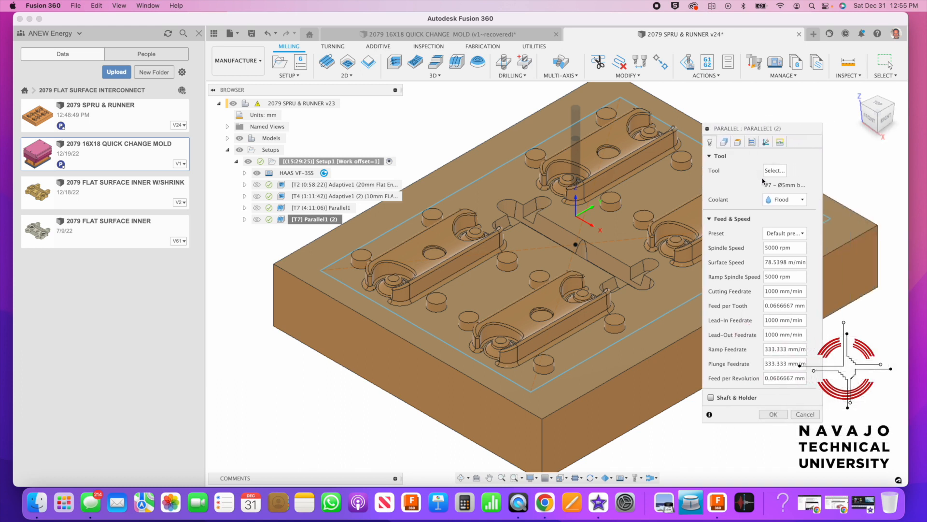
pyautogui.click(724, 142)
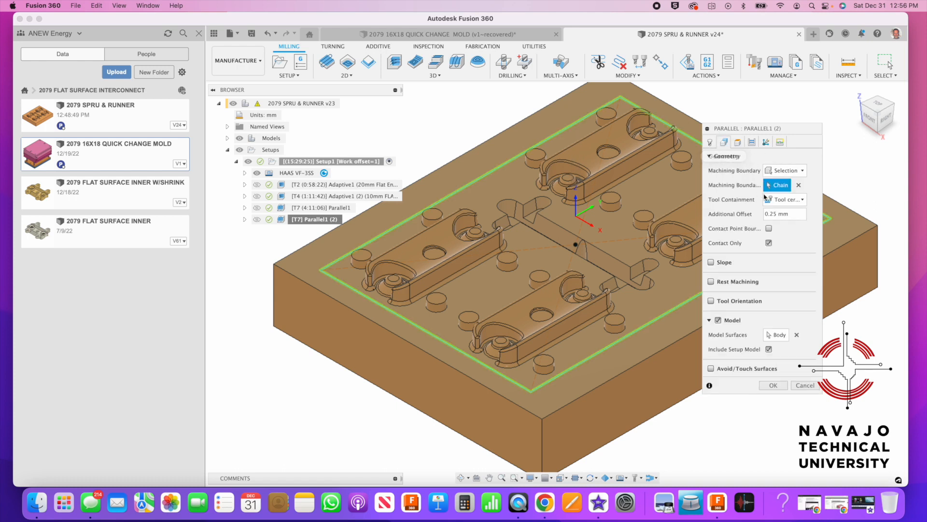
pyautogui.click(777, 187)
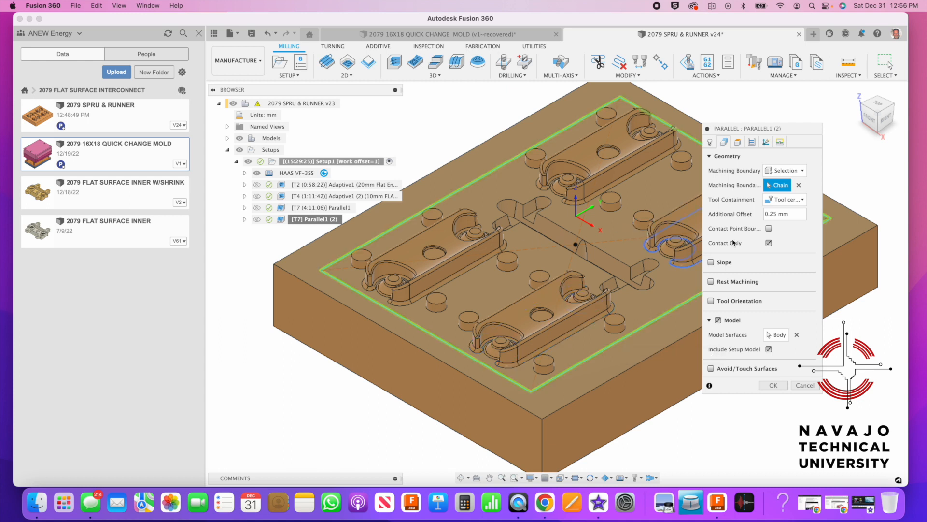
pyautogui.click(751, 143)
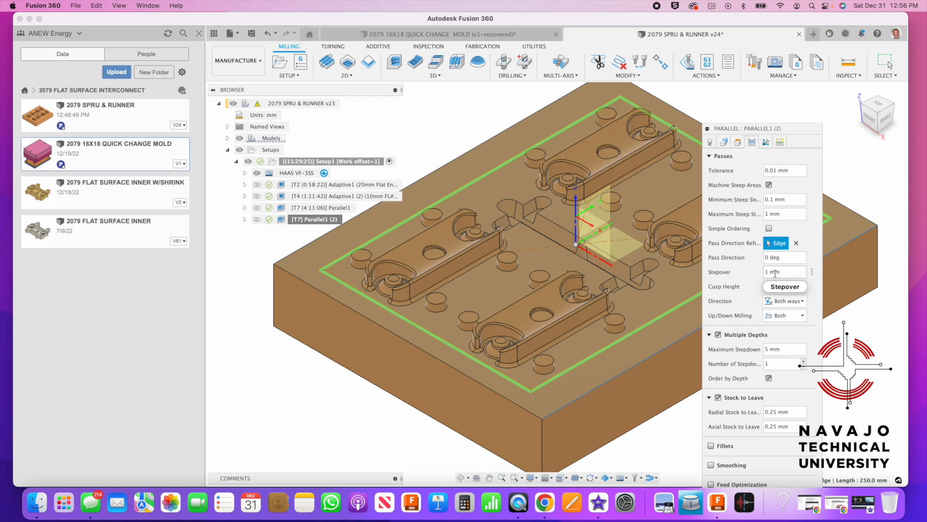
# Review the 1 mm stepover and 0.25 mm stock to leave, then regenerate Parallel1 (2)
pyautogui.moveTo(779, 274)
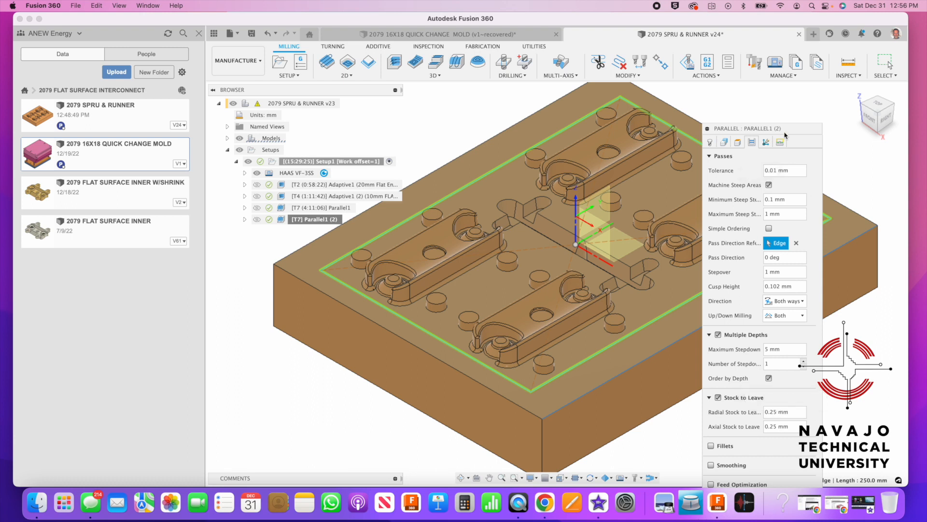
pyautogui.moveTo(785, 128); pyautogui.dragTo(788, 95)
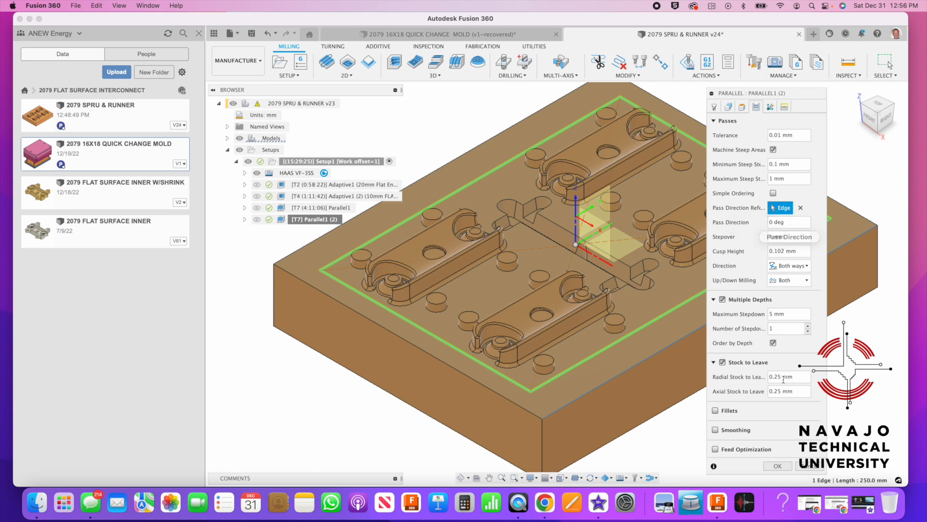
pyautogui.press('Return')
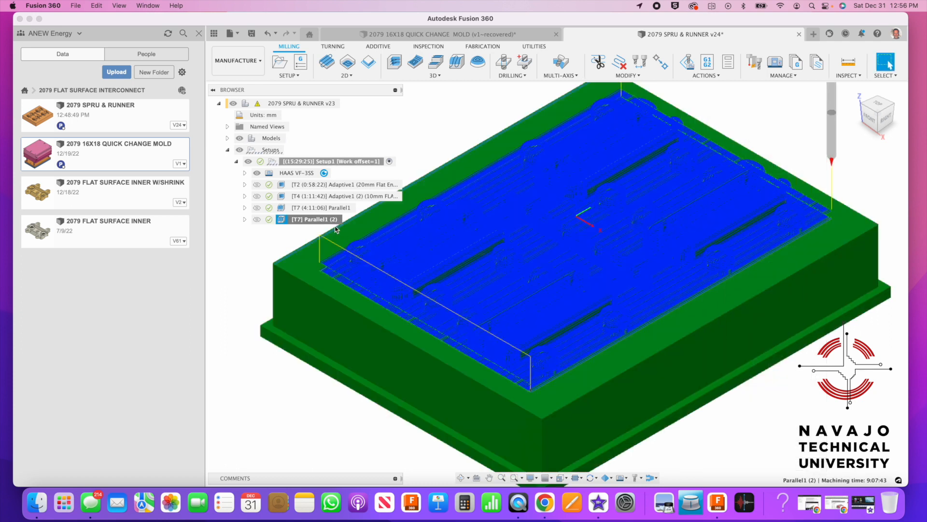
# Start a stock simulation through Parallel1 (2) and begin playing the material removal
pyautogui.rightClick(324, 222)
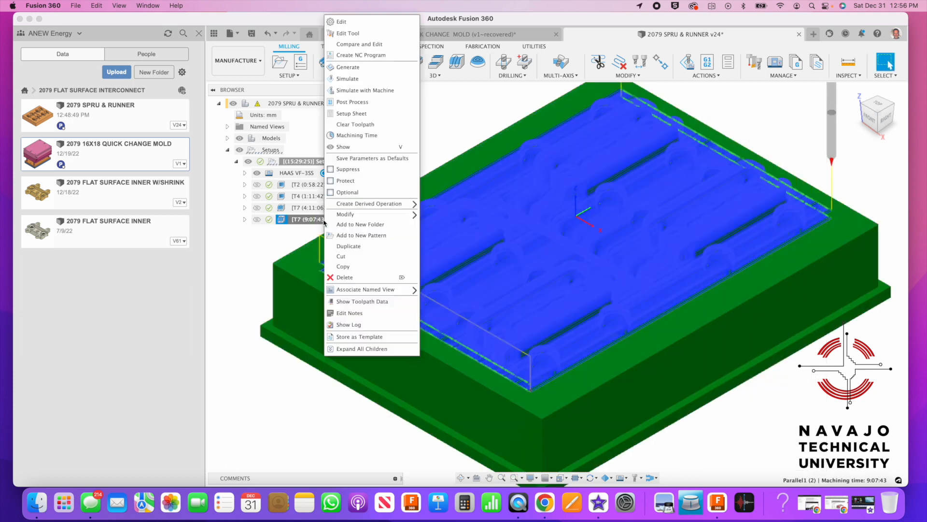
pyautogui.click(378, 78)
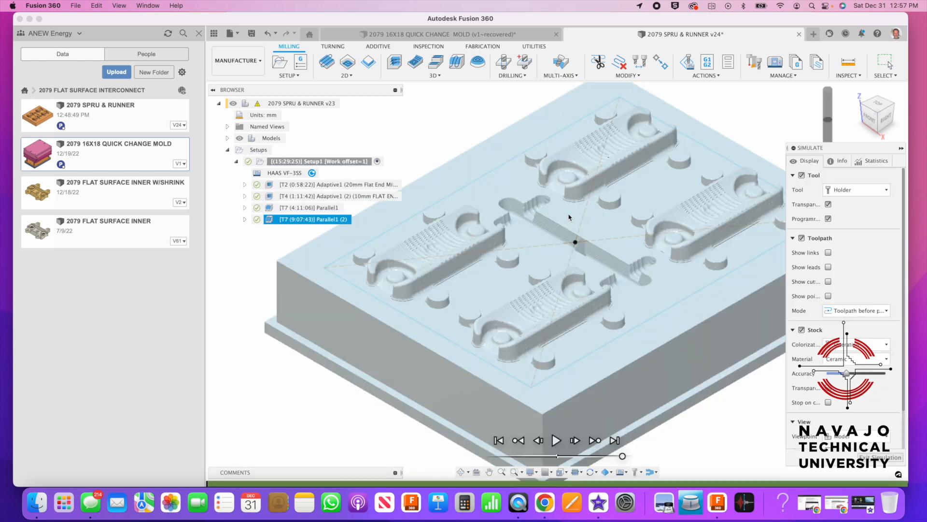
pyautogui.scroll(10, 714, 221)
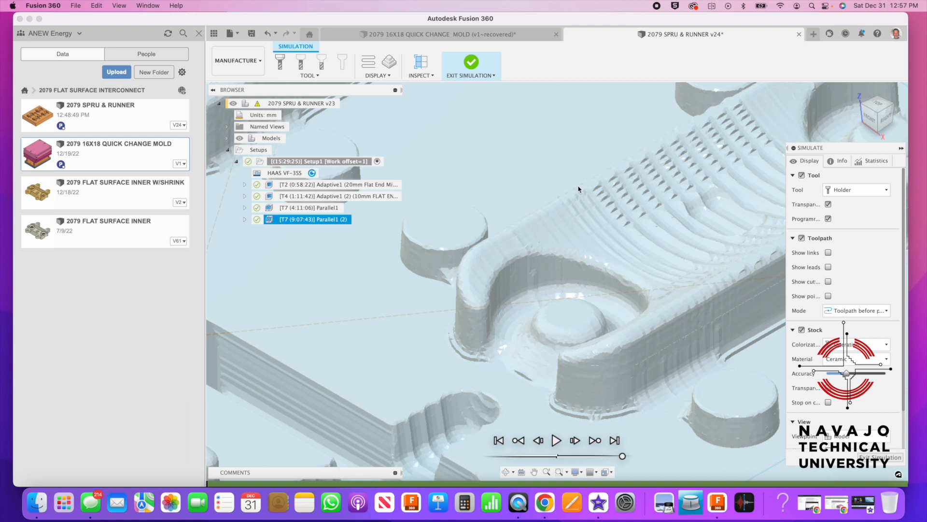
pyautogui.scroll(-2, 590, 200)
pyautogui.scroll(5, 607, 198)
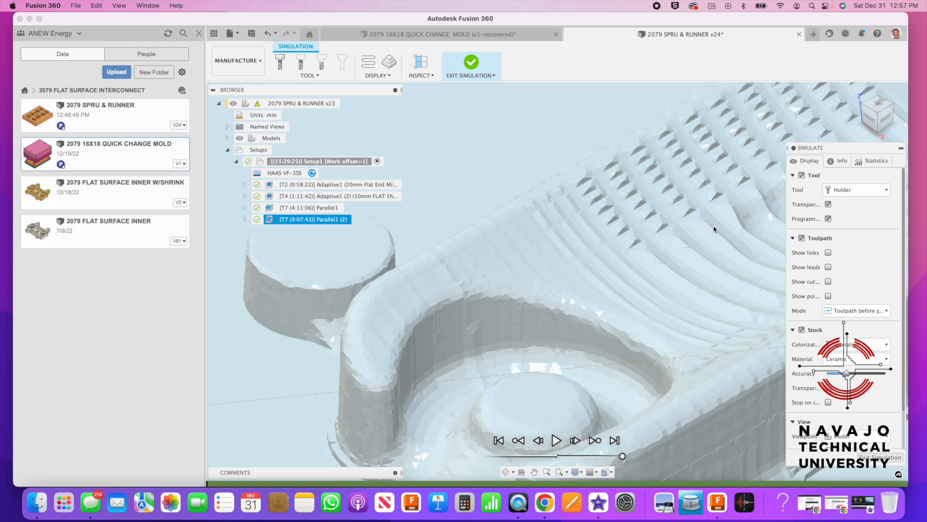
pyautogui.scroll(-10, 652, 242)
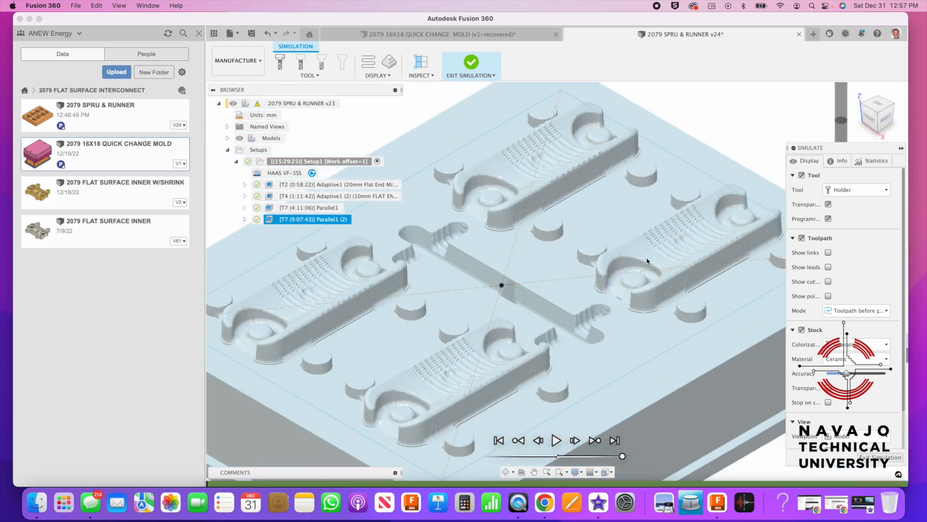
pyautogui.scroll(-5, 650, 260)
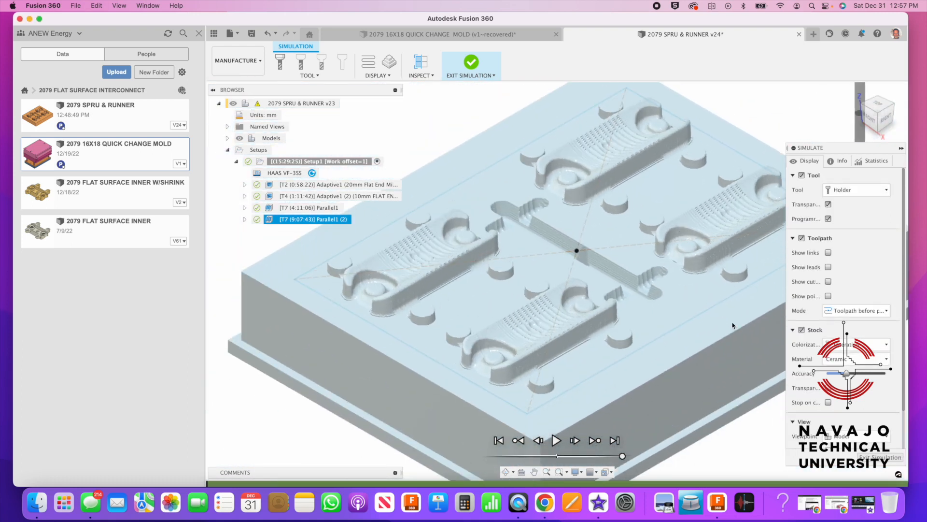
pyautogui.click(556, 440)
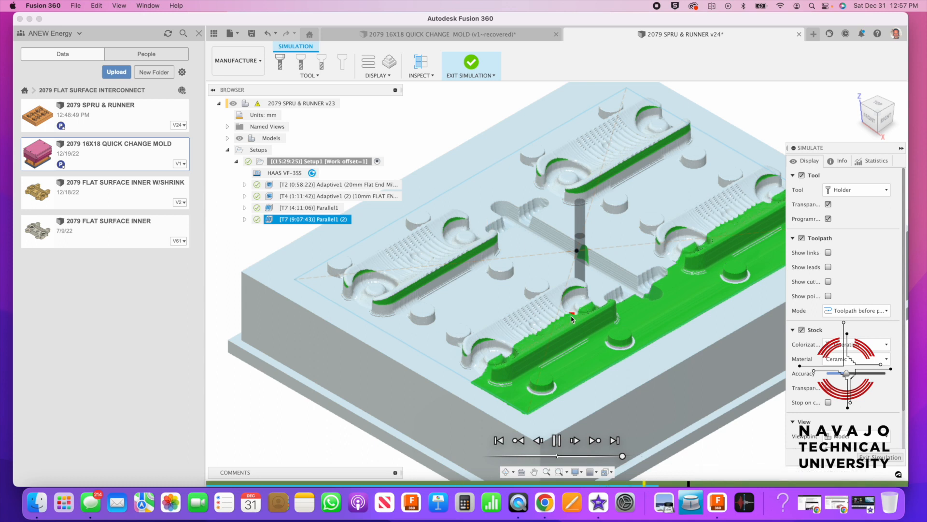
# Zoom and pan to inspect the four finish-machined cavities and runner on the stock
pyautogui.scroll(5, 574, 321)
pyautogui.scroll(2, 575, 322)
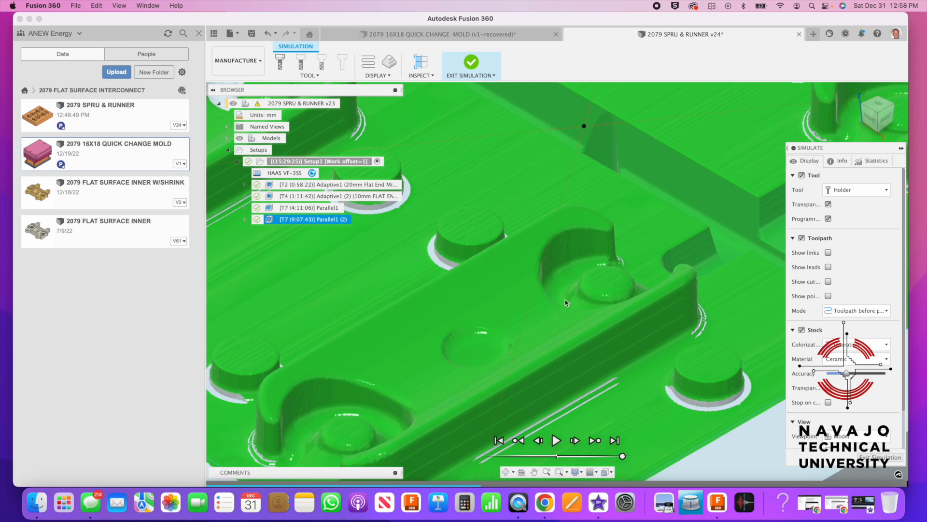
pyautogui.scroll(-5, 577, 281)
pyautogui.scroll(-5, 577, 282)
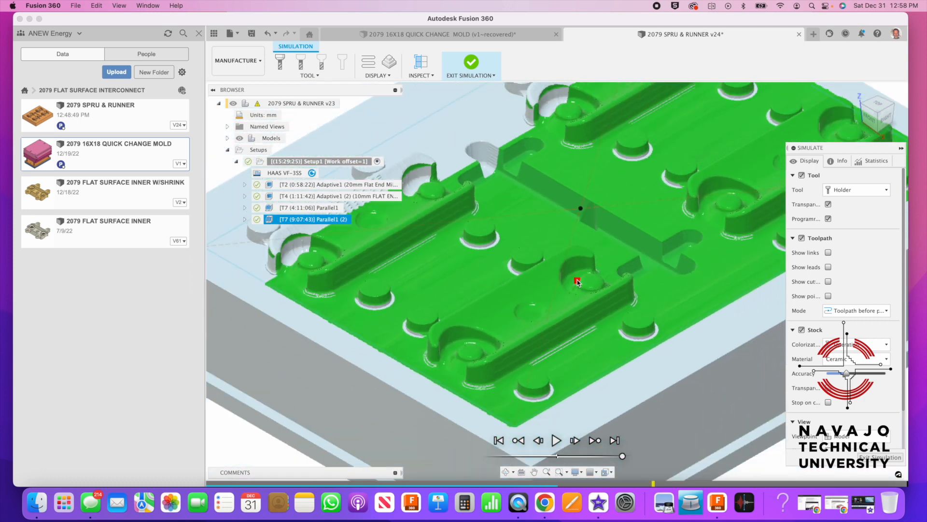
pyautogui.moveTo(572, 291); pyautogui.dragTo(553, 323, button='middle')
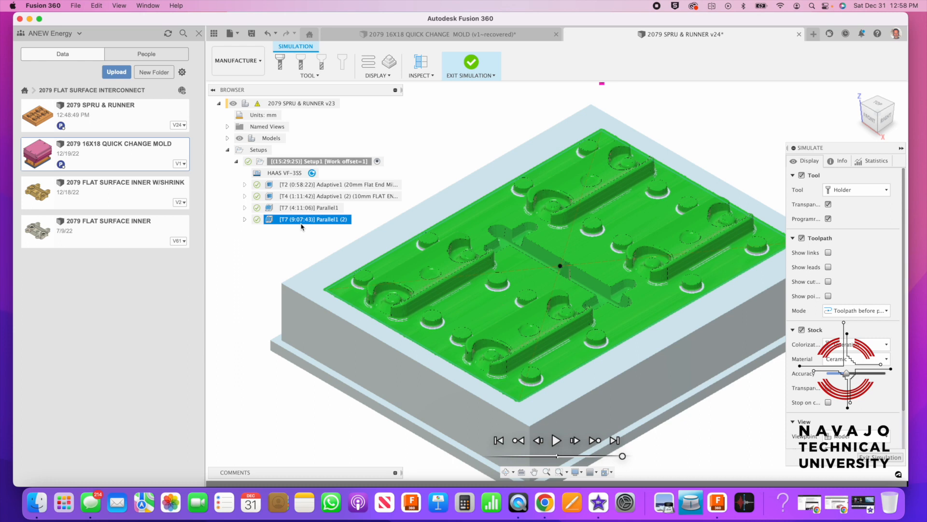
# Exit the simulation and open the 3D milling strategies list to reach Flat
pyautogui.click(869, 458)
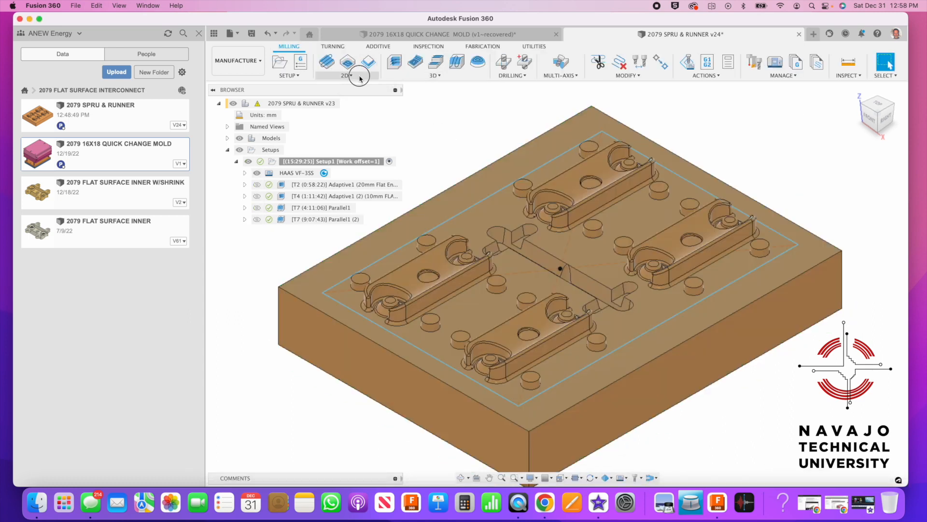
pyautogui.click(360, 76)
pyautogui.click(411, 77)
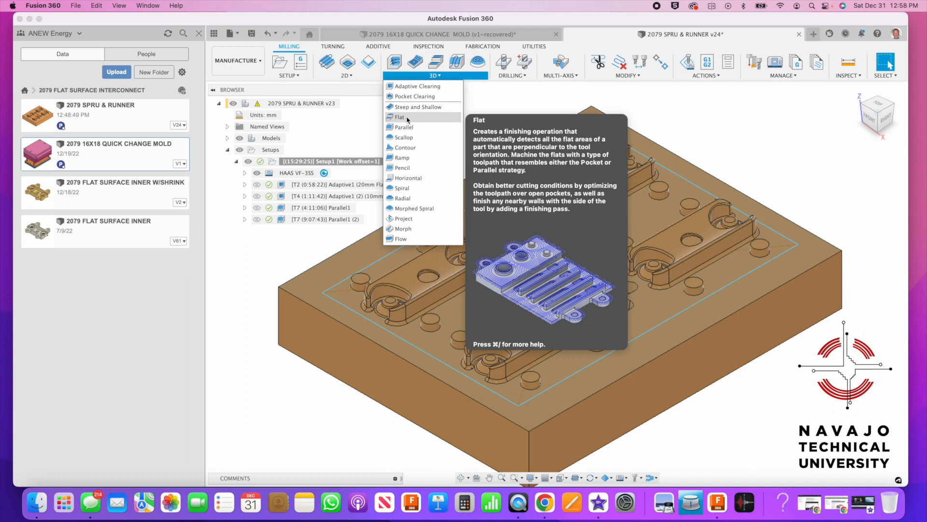
# Start a Flat operation and pick a Ø10mm ball end mill from the ANEW Mold Making library
pyautogui.click(407, 119)
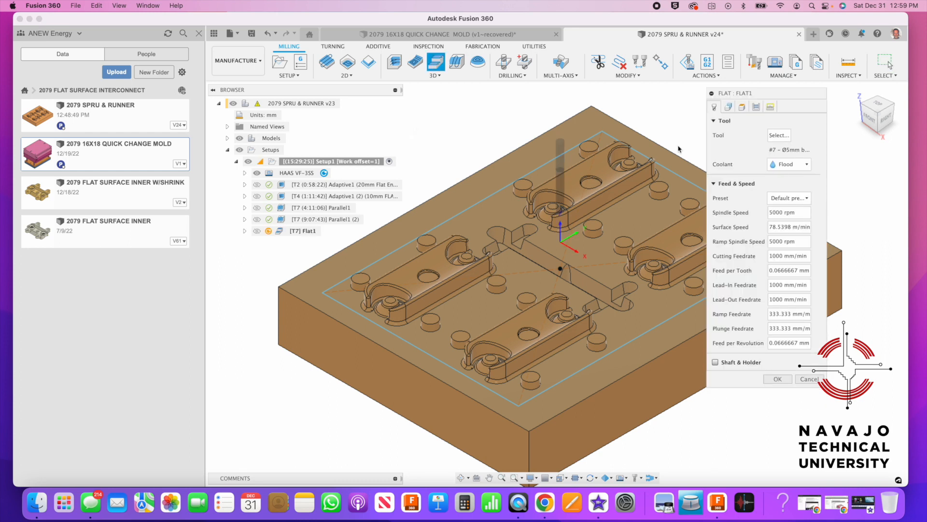
pyautogui.click(778, 136)
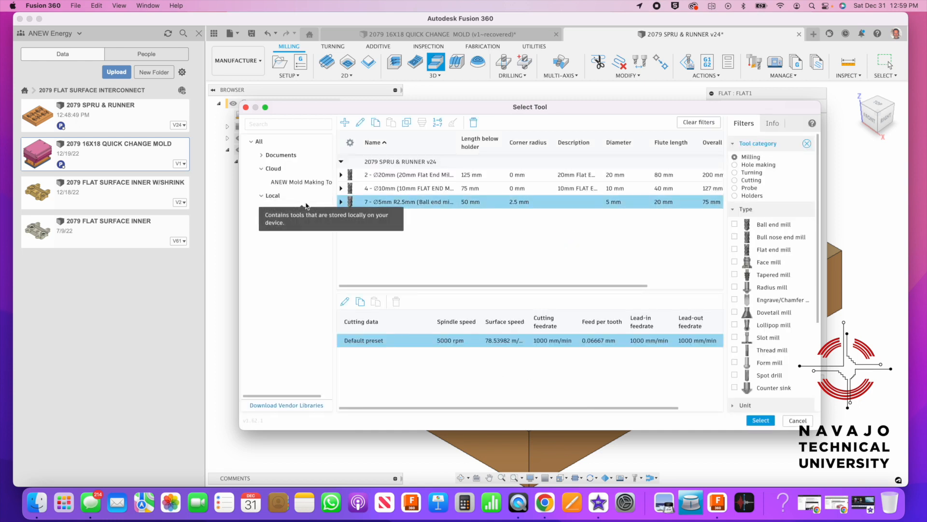
pyautogui.click(279, 184)
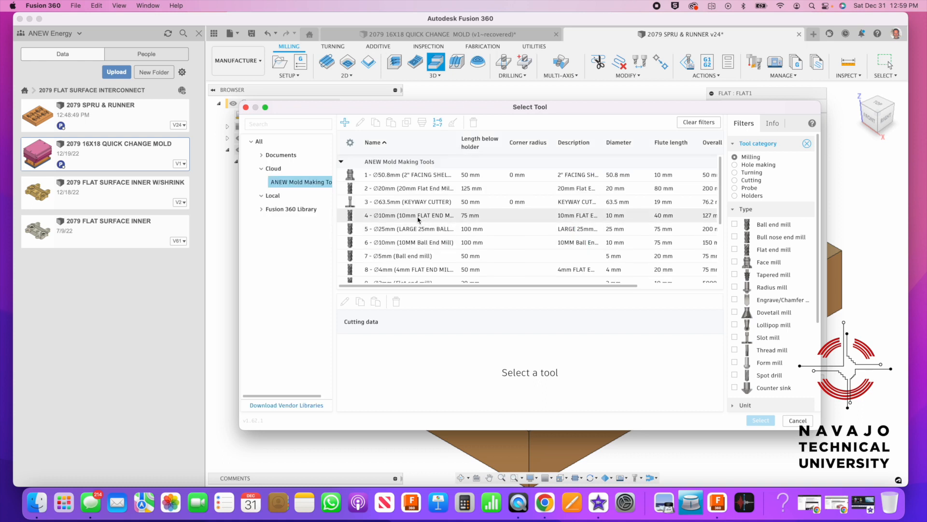
pyautogui.scroll(-3, 419, 233)
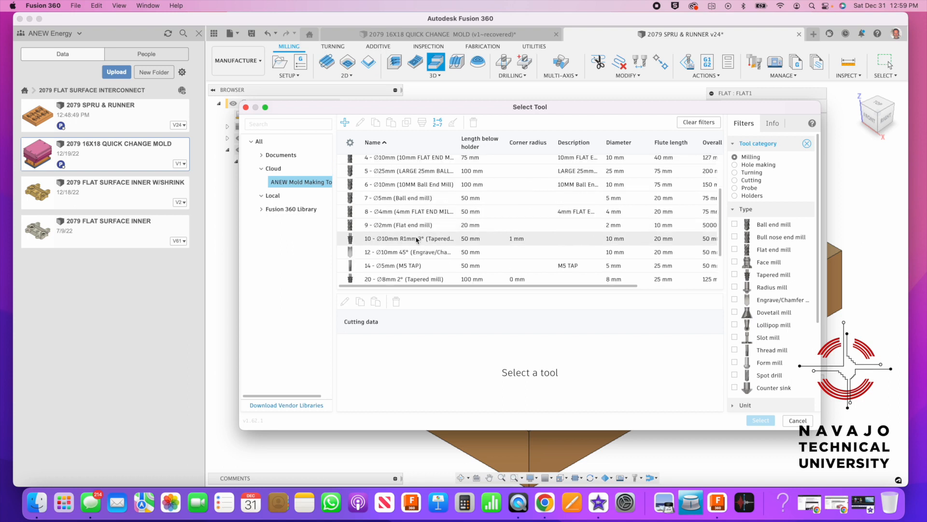
pyautogui.scroll(2, 414, 229)
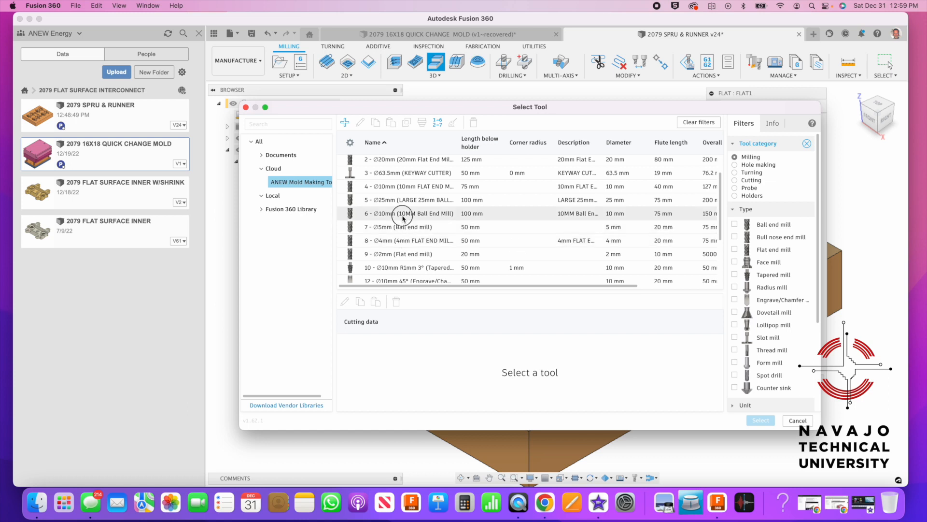
pyautogui.click(404, 214)
pyautogui.click(761, 420)
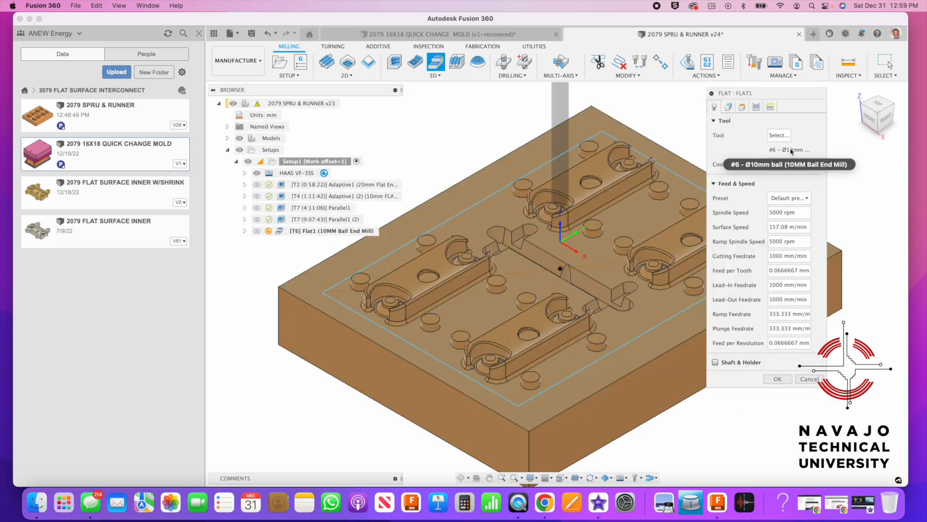
# Replace it with tool #4, the Ø10mm flat end mill
pyautogui.click(779, 135)
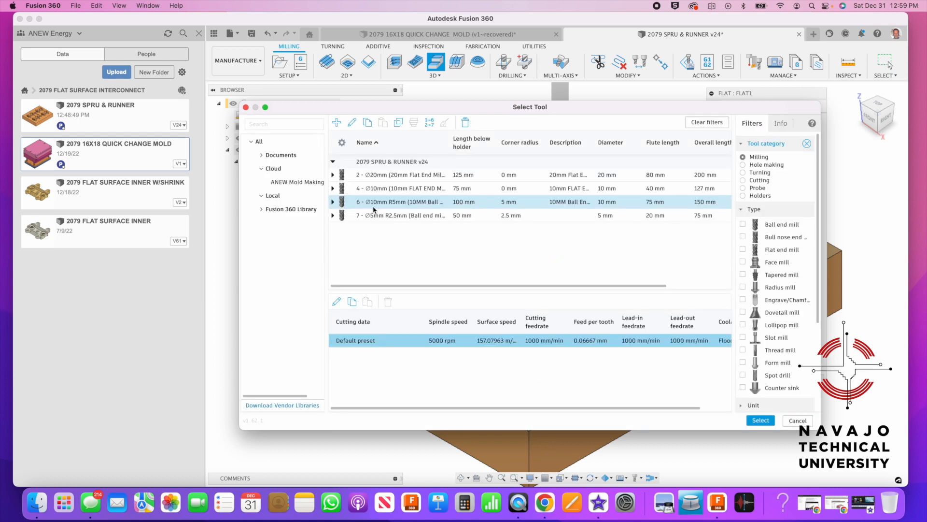
pyautogui.click(291, 184)
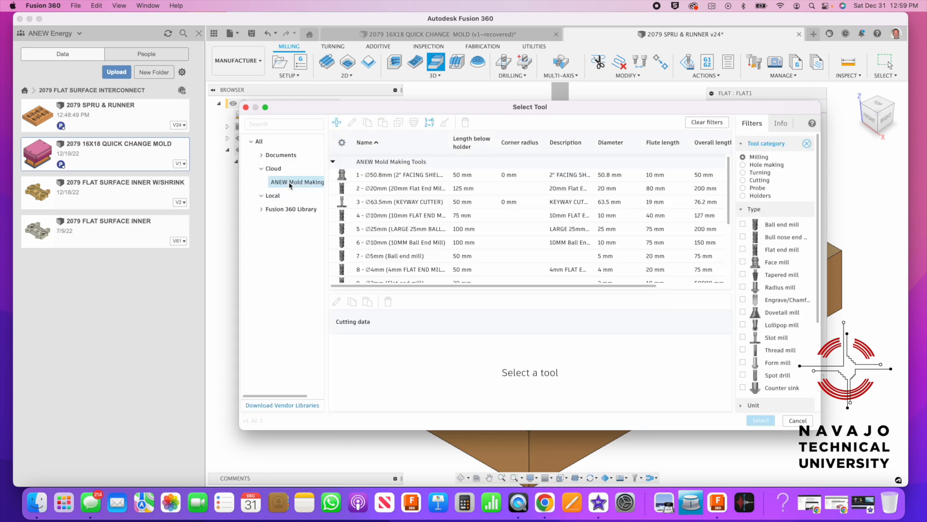
pyautogui.click(372, 216)
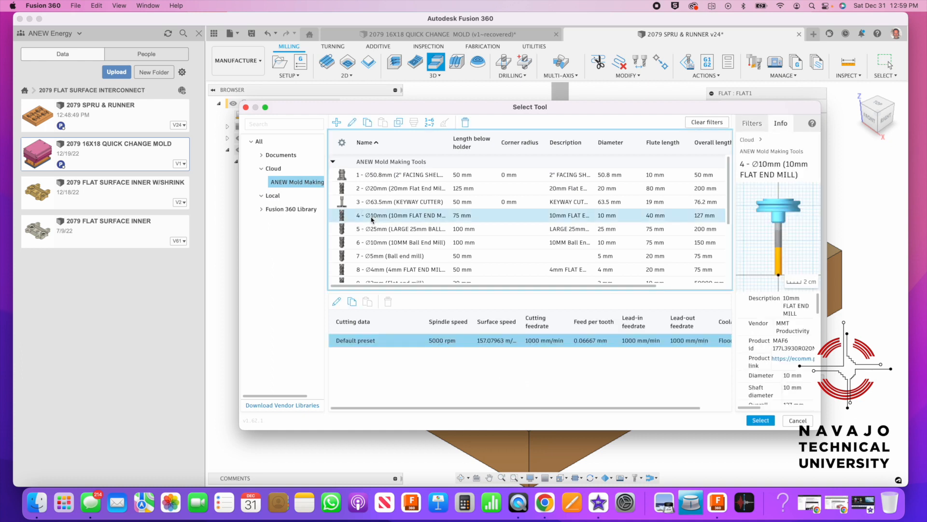
pyautogui.click(764, 421)
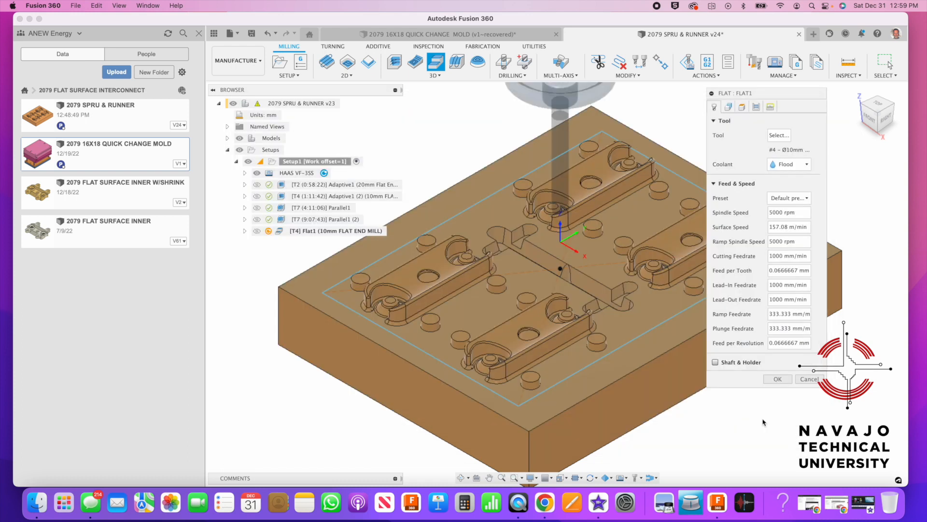
pyautogui.click(729, 106)
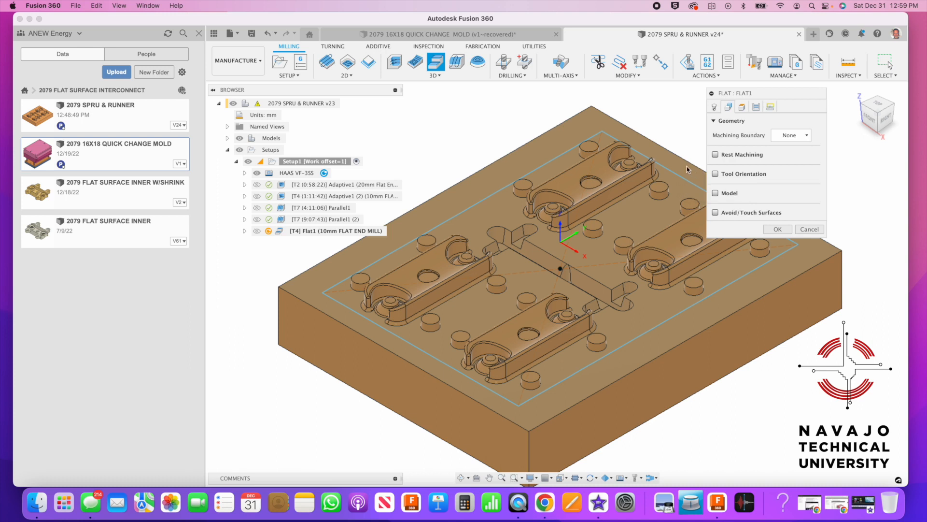
# Set Flat1's machining boundary to the block's top outer edge chain and accept the settings
pyautogui.click(792, 137)
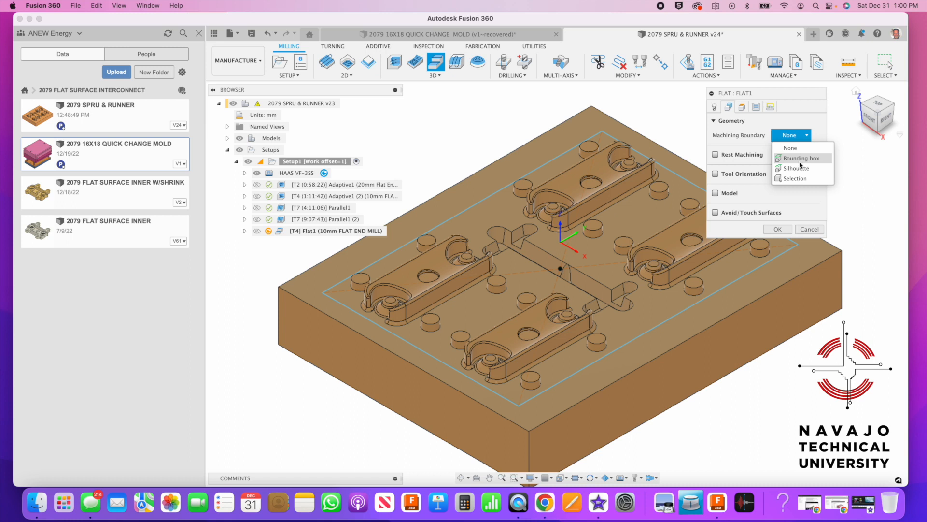
pyautogui.click(801, 160)
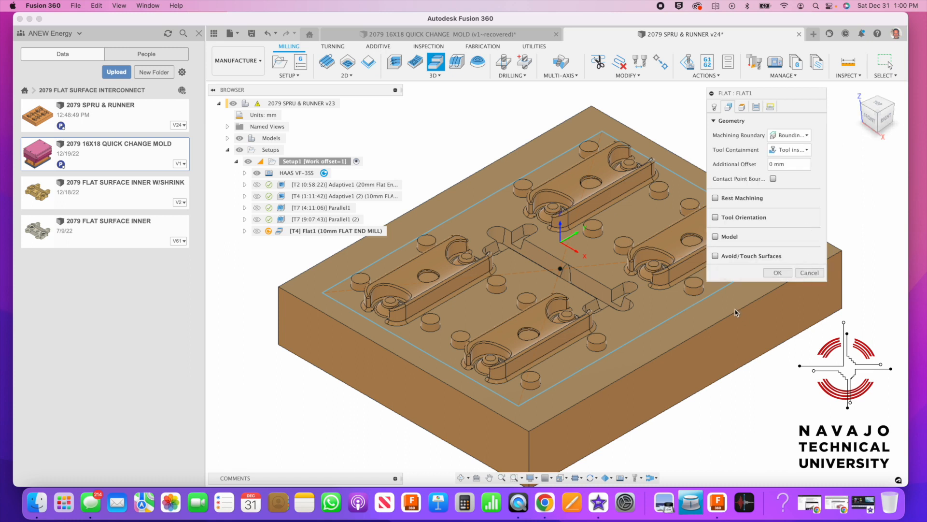
pyautogui.click(792, 135)
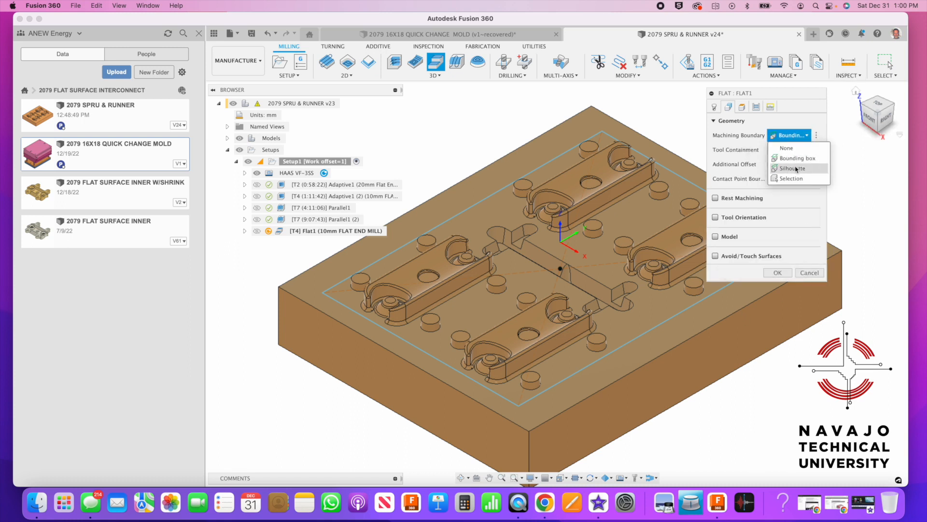
pyautogui.click(799, 178)
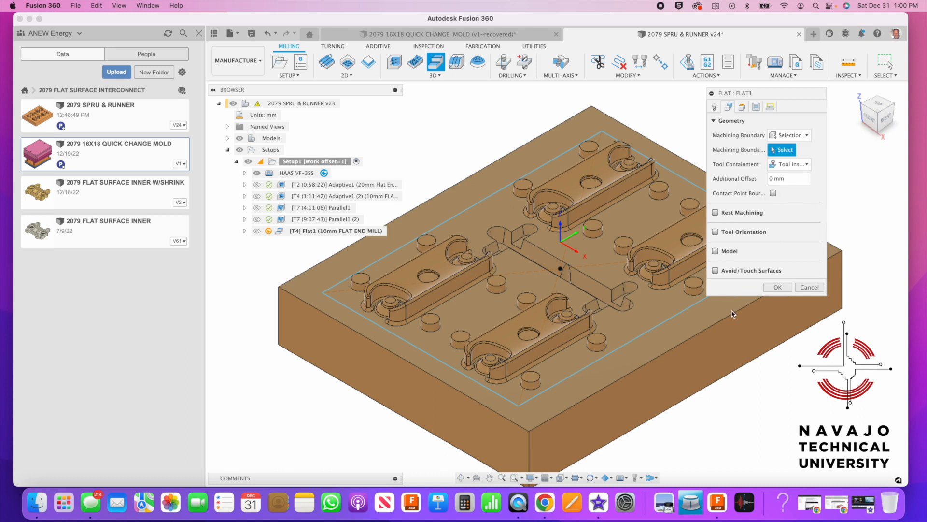
pyautogui.click(732, 314)
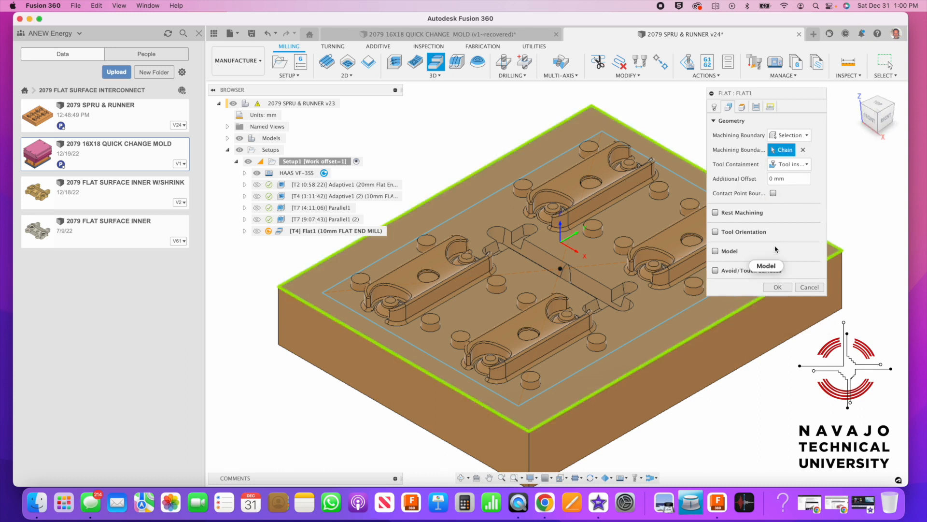
pyautogui.click(759, 110)
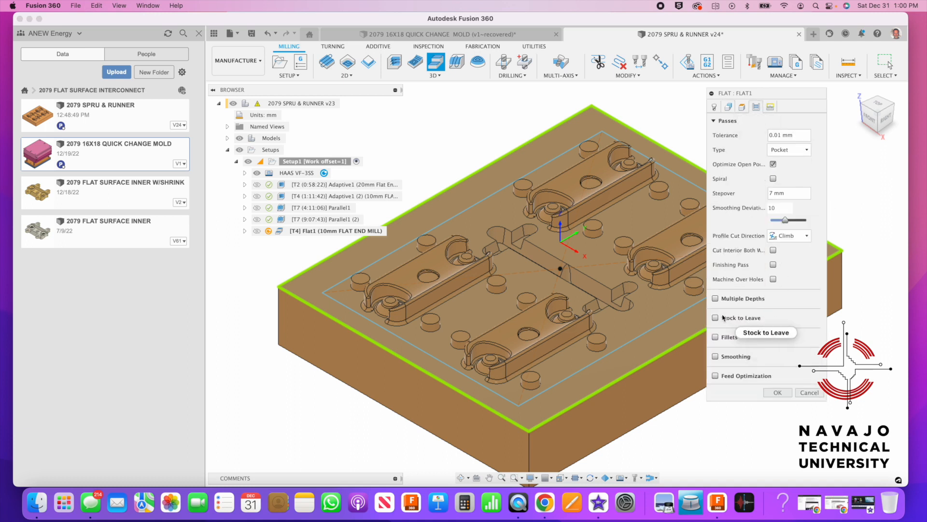
pyautogui.click(777, 393)
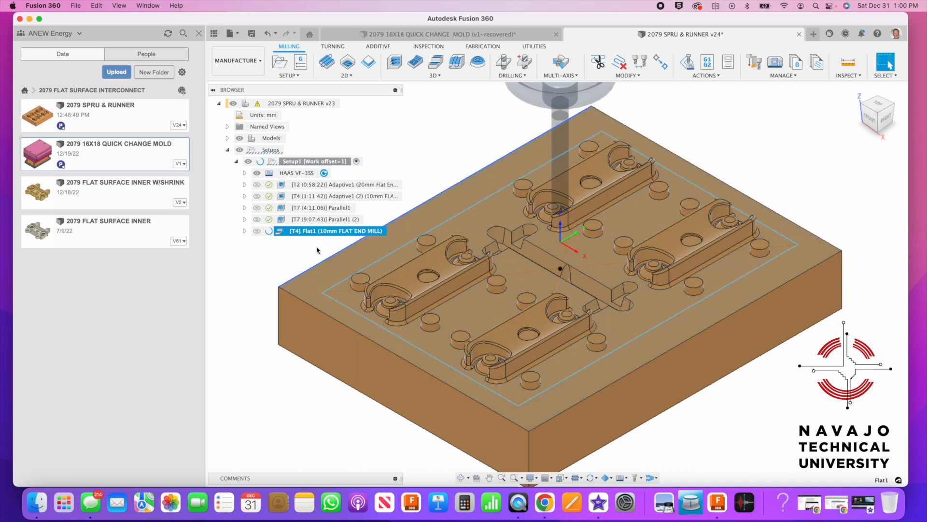
# Select Flat1 to show its 0:08:12 toolpath over the mold block
pyautogui.click(279, 253)
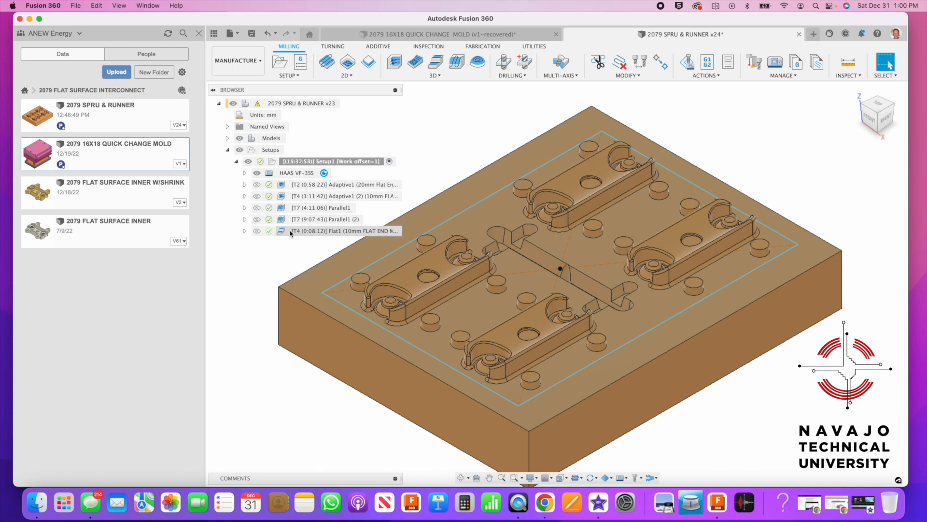
pyautogui.click(291, 233)
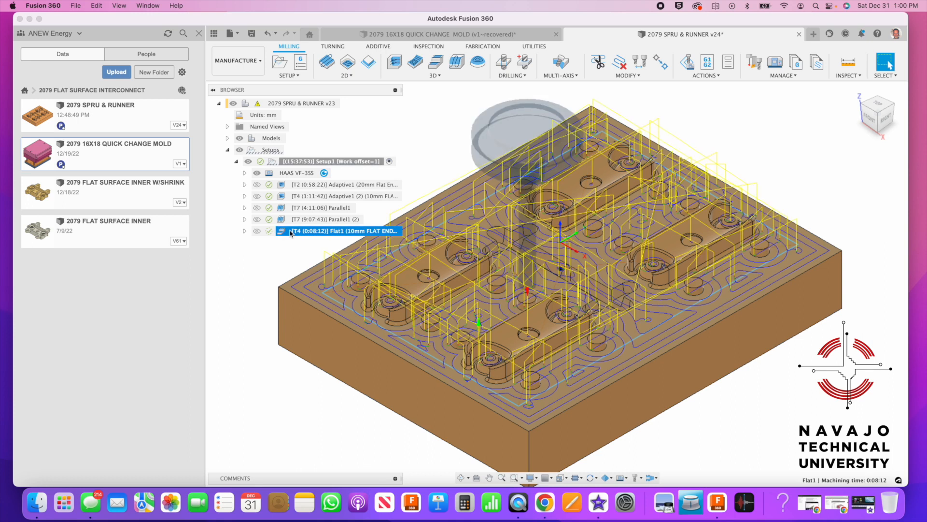
pyautogui.rightClick(291, 232)
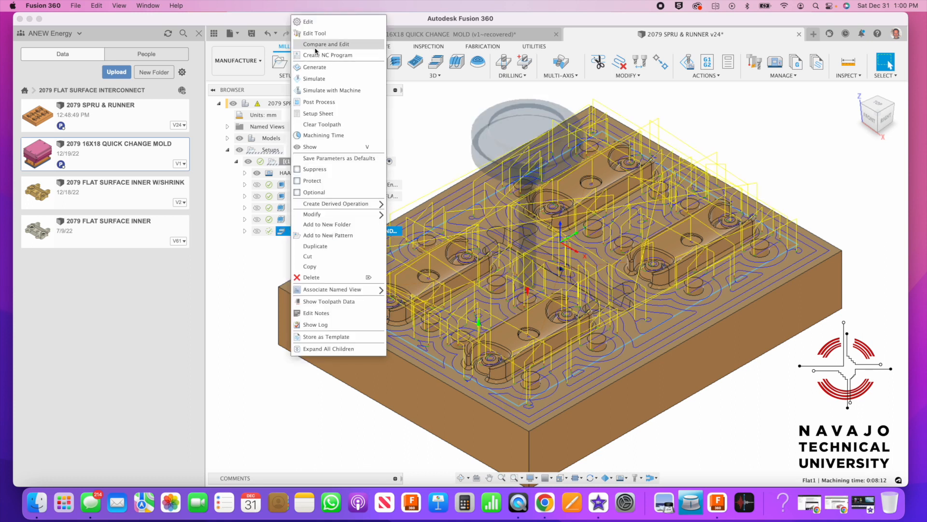
# Play the Flat1 stock simulation, zooming to inspect the machined block, then exit it
pyautogui.click(319, 79)
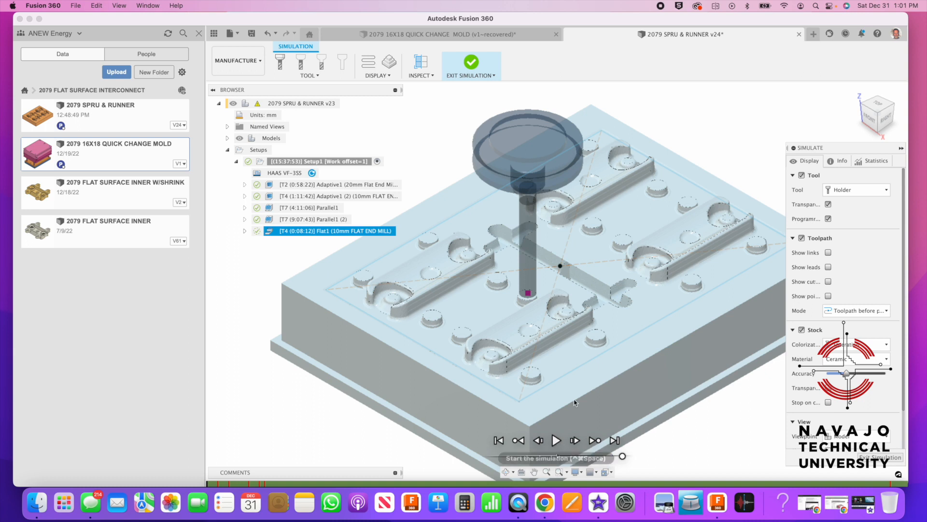
pyautogui.scroll(3, 606, 362)
pyautogui.scroll(2, 591, 333)
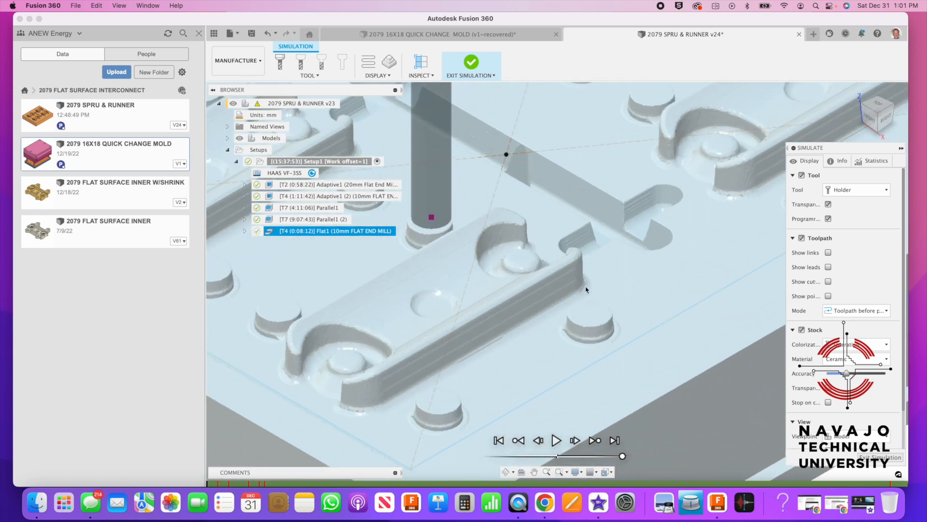
pyautogui.scroll(-1, 568, 308)
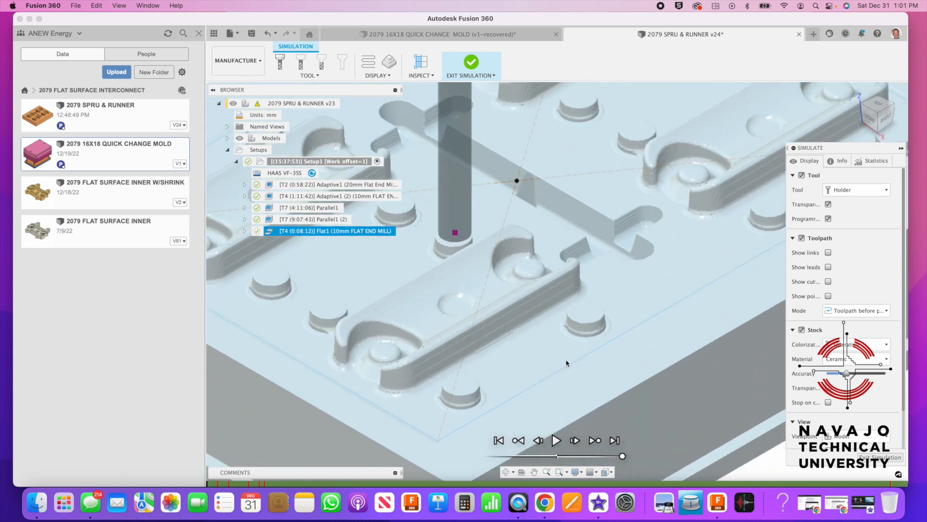
pyautogui.click(557, 440)
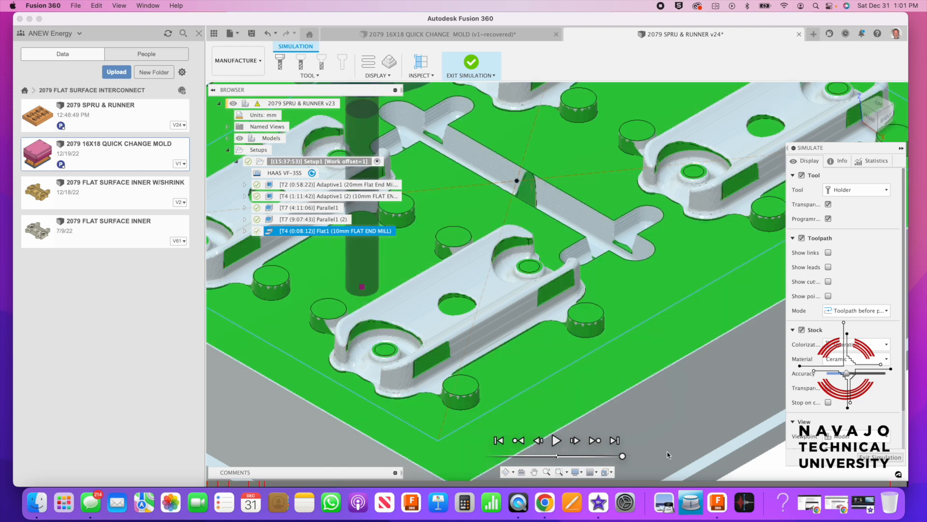
pyautogui.scroll(-5, 691, 360)
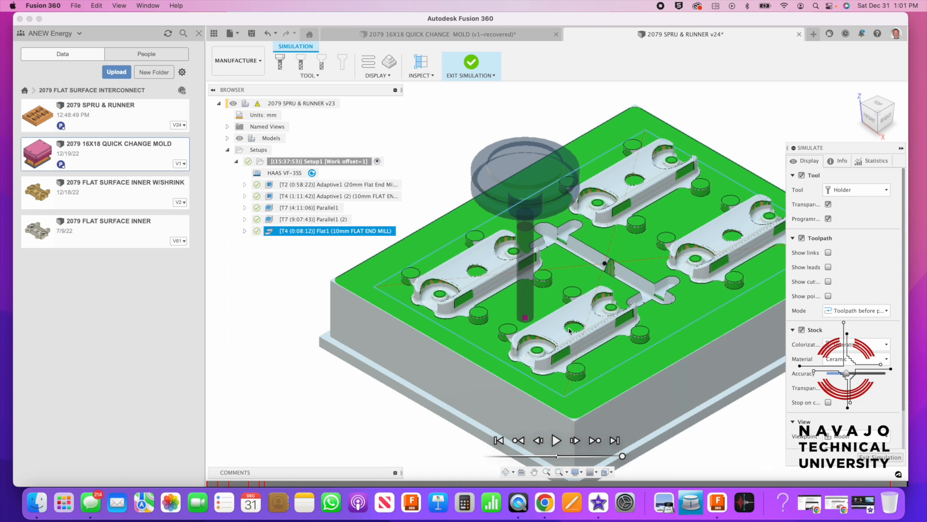
pyautogui.scroll(3, 569, 332)
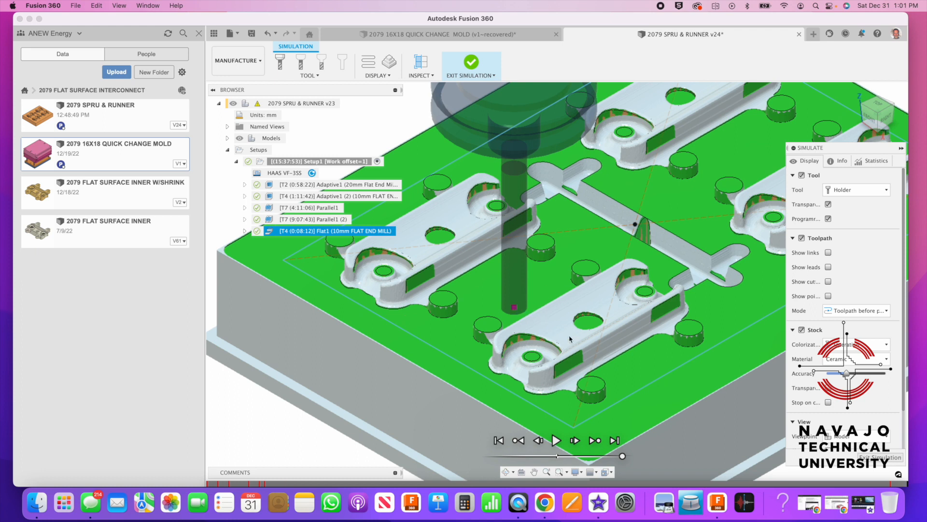
pyautogui.scroll(-2, 575, 340)
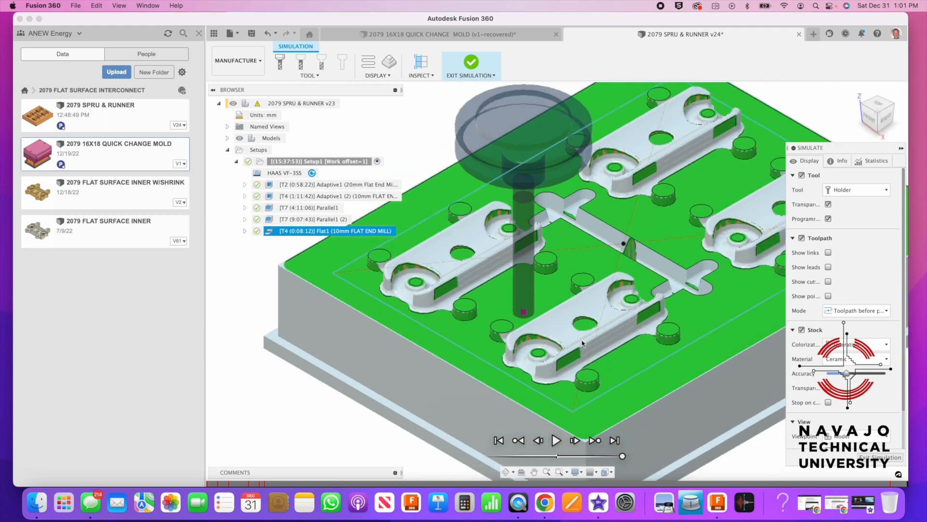
pyautogui.click(879, 457)
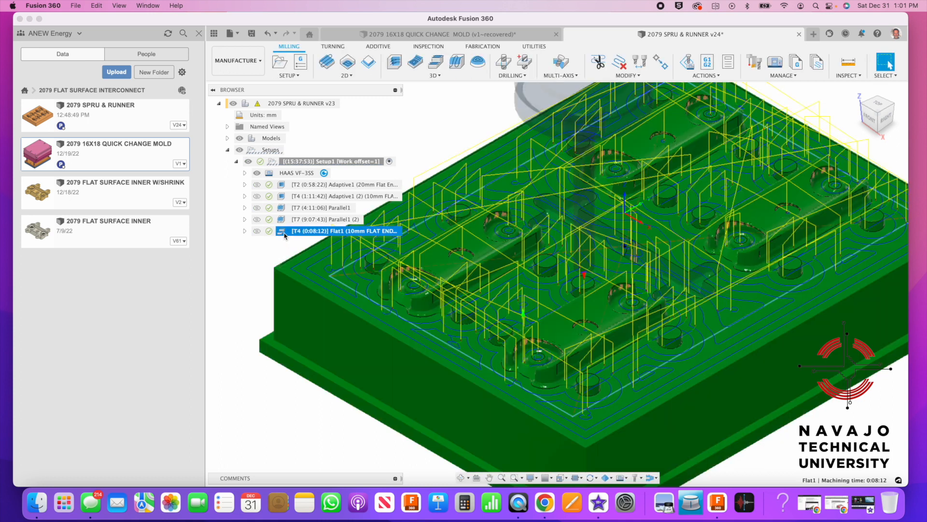
# Copy the Flat1 operation and paste it into Setup1 as Flat1 (2)
pyautogui.rightClick(284, 236)
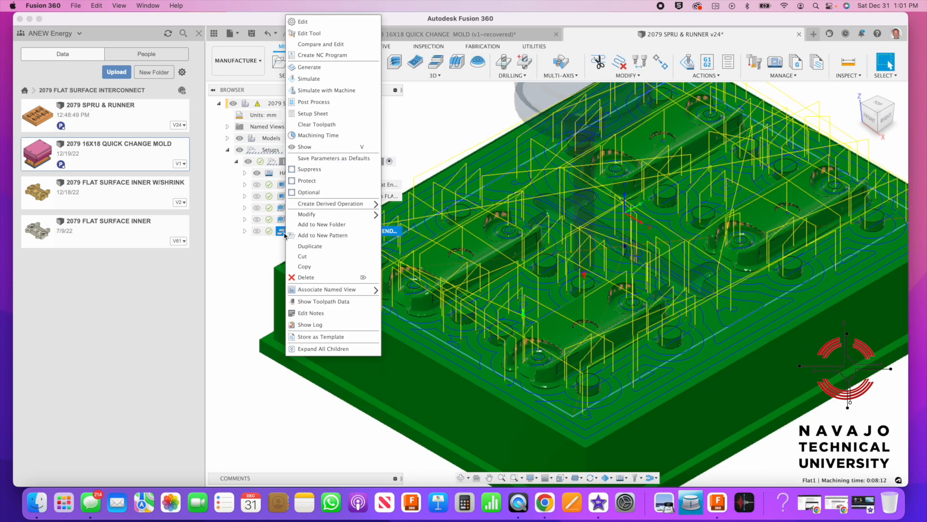
pyautogui.click(309, 267)
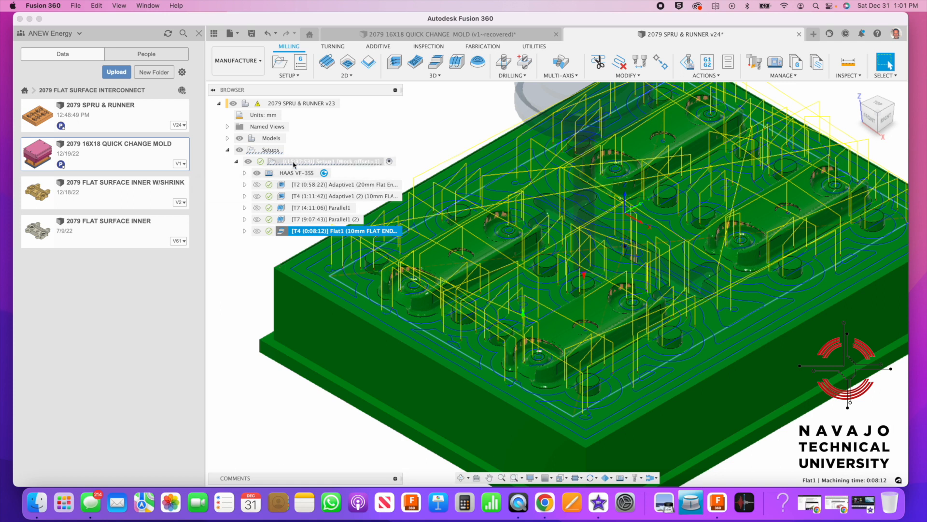
pyautogui.rightClick(294, 163)
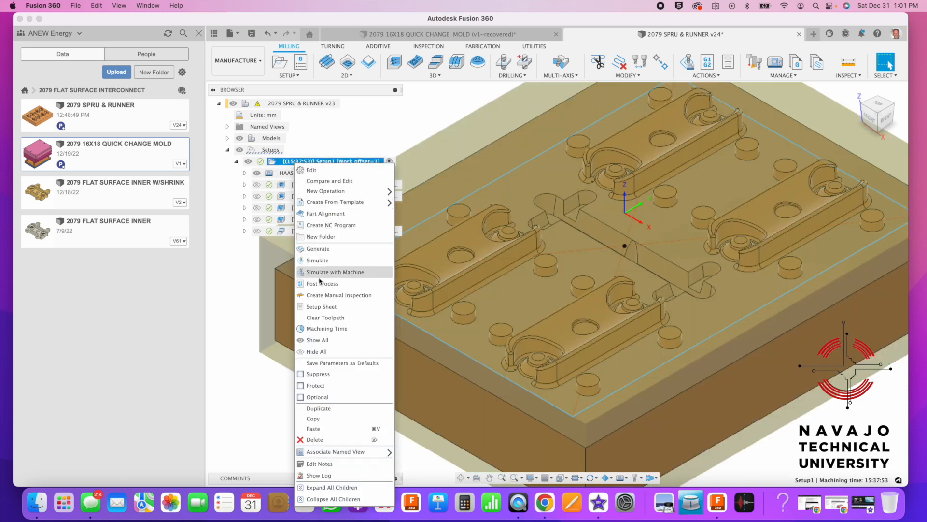
pyautogui.click(343, 430)
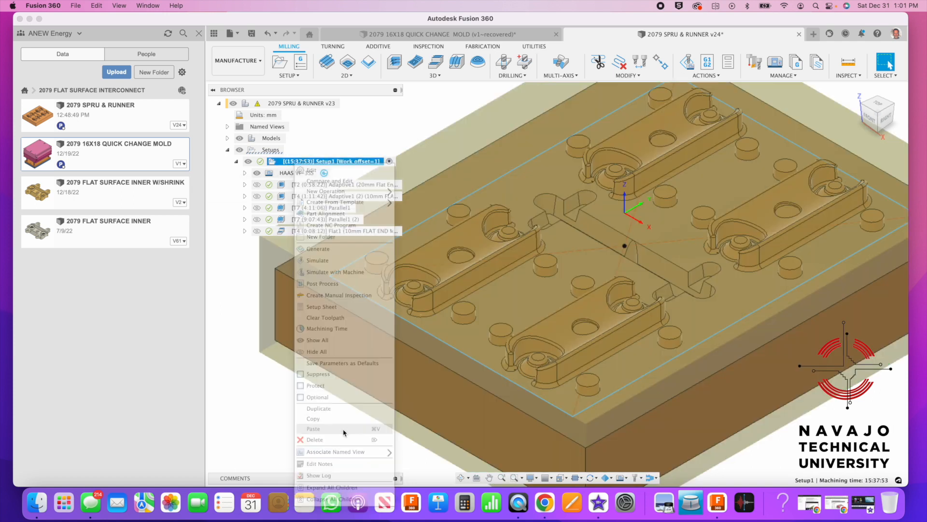
# Change Flat1 (2)'s tool to #9, the Ø2mm flat end mill from ANEW Mold Making Tools
pyautogui.click(318, 244)
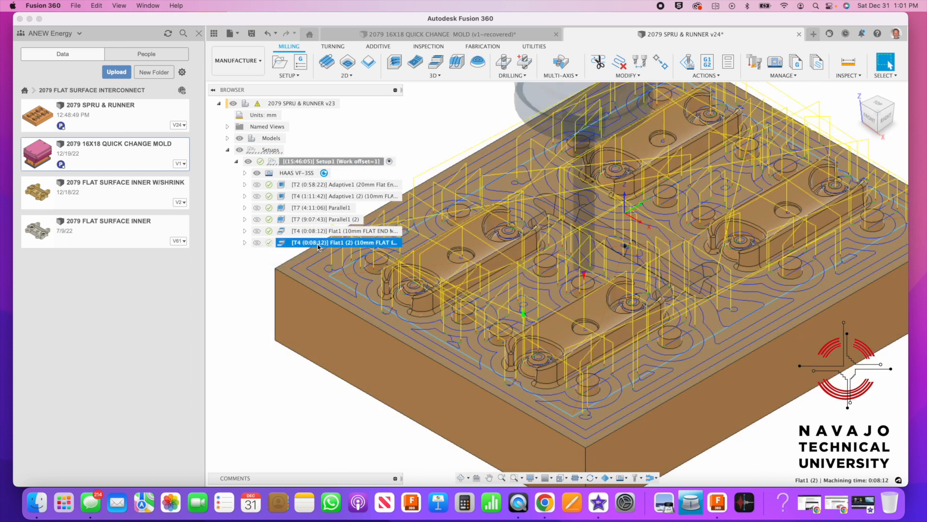
pyautogui.rightClick(319, 245)
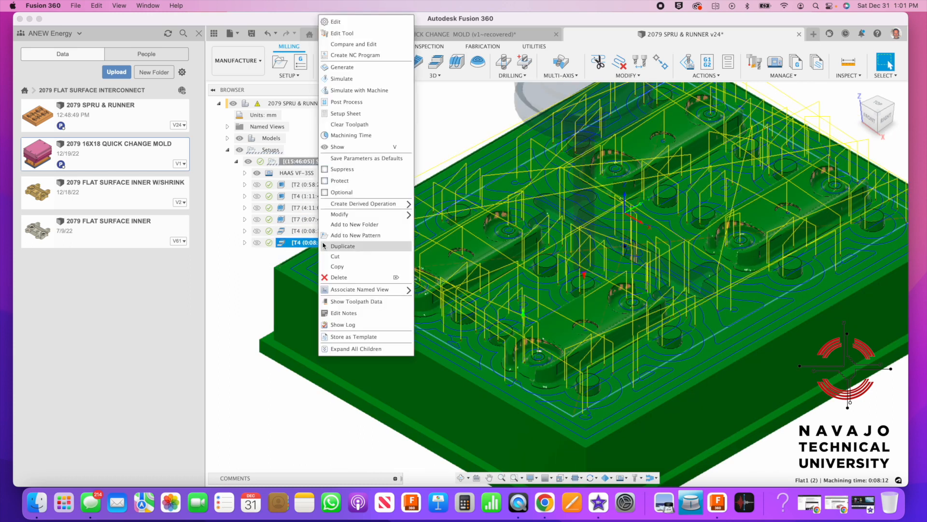
pyautogui.click(338, 22)
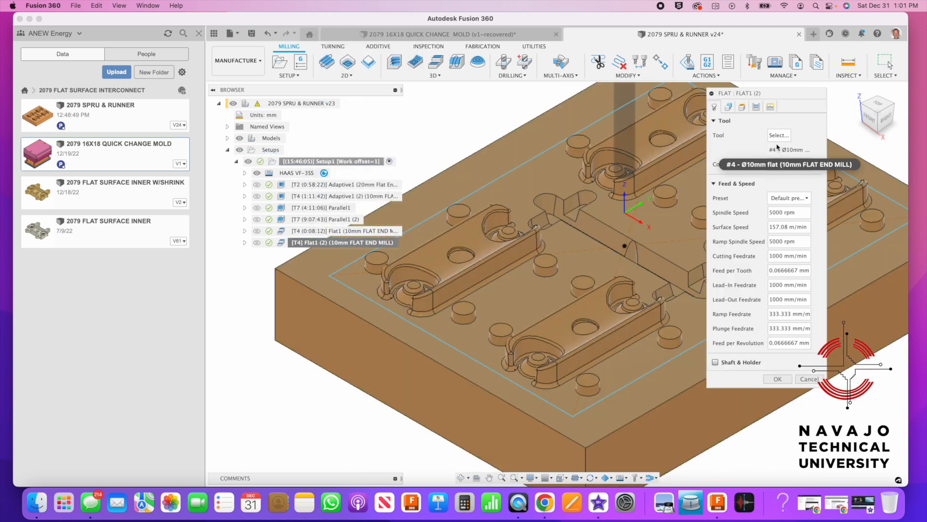
pyautogui.click(777, 136)
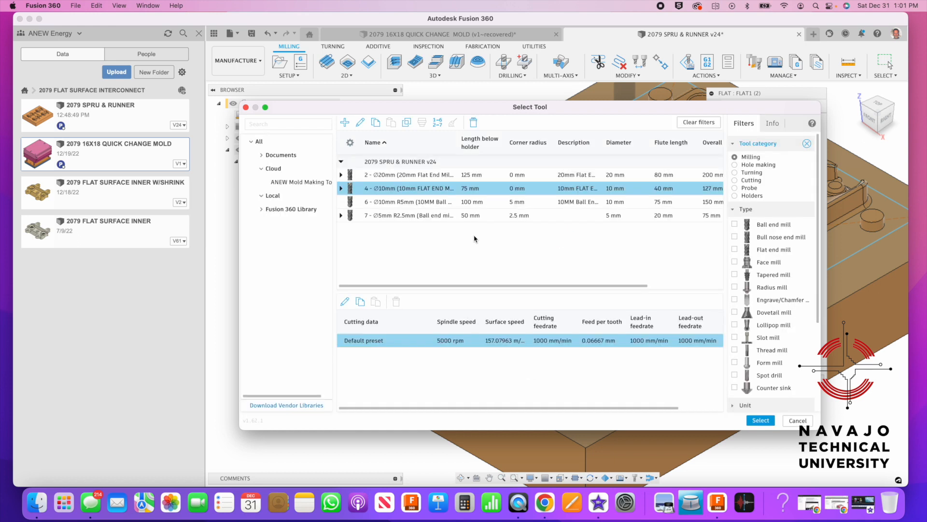
pyautogui.click(299, 182)
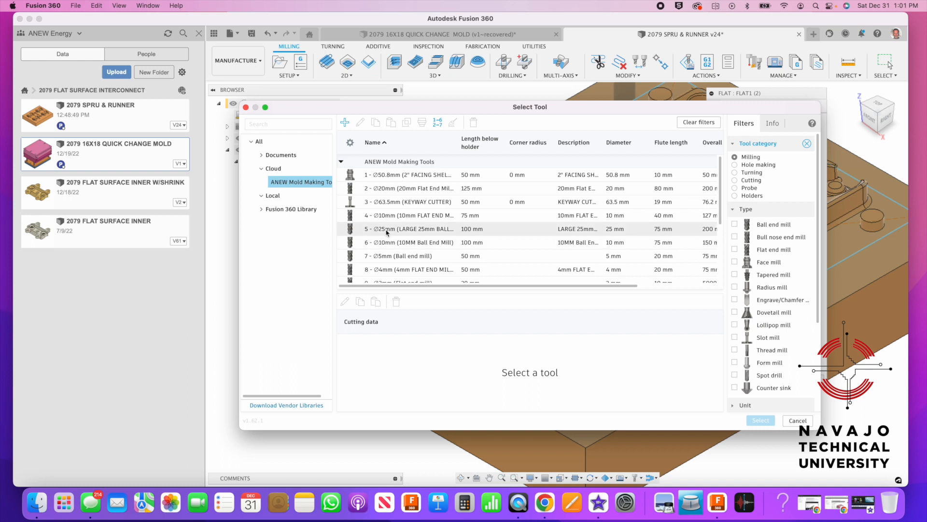
pyautogui.scroll(-1, 387, 220)
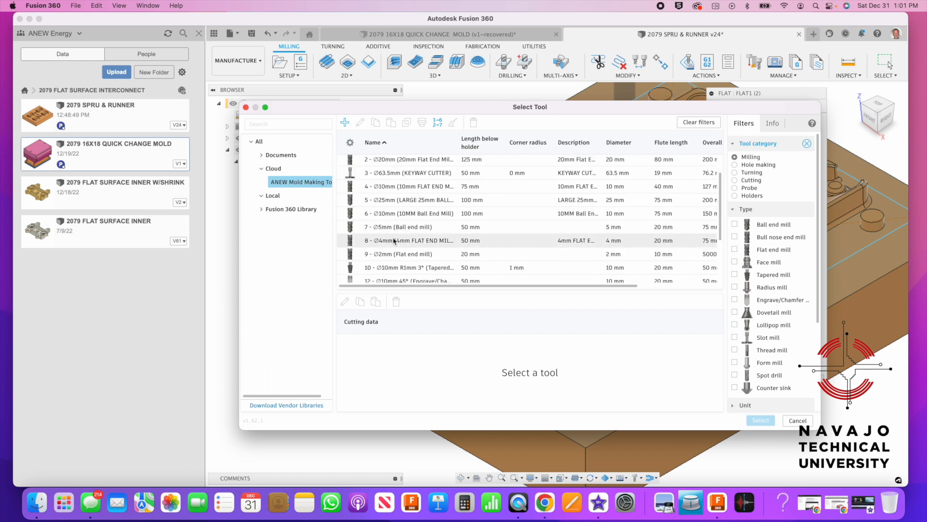
pyautogui.click(393, 240)
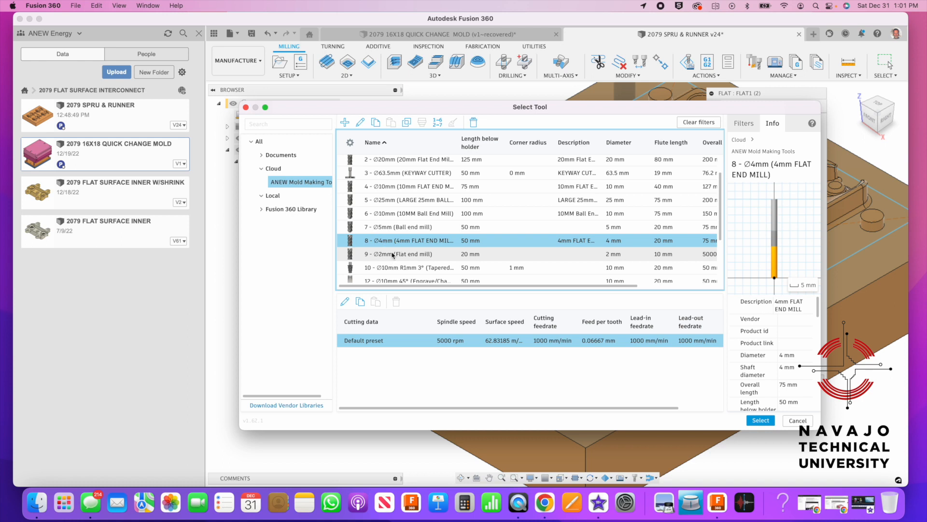
pyautogui.click(393, 254)
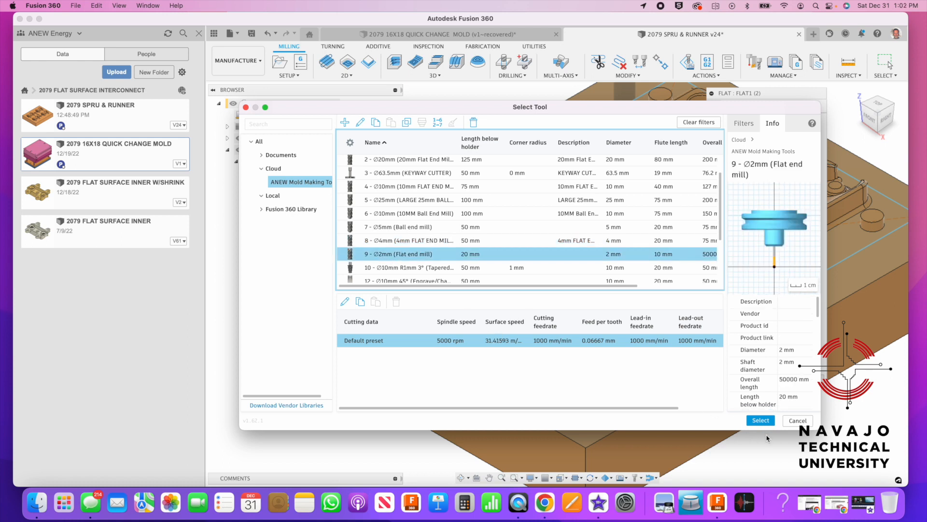
pyautogui.click(760, 420)
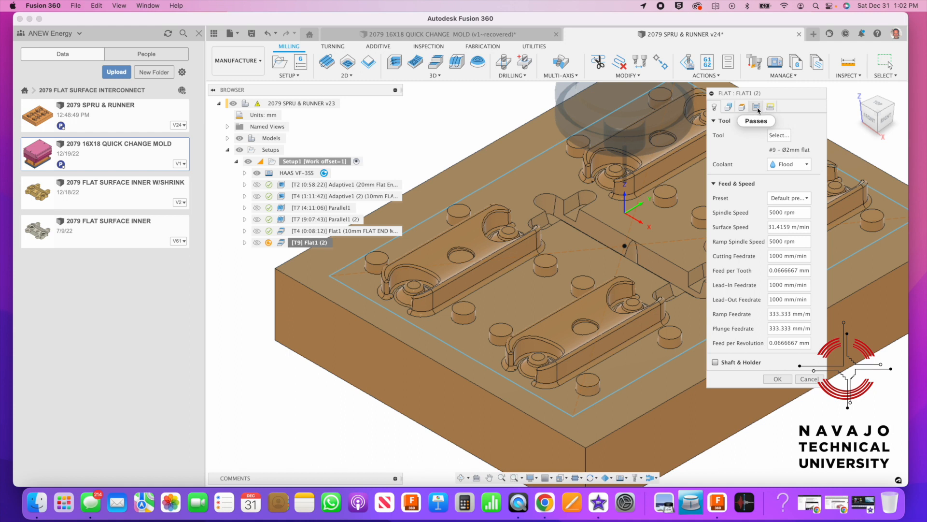
# Replace Flat1 (2)'s machining boundary with the blue rectangular outline and accept the operation
pyautogui.click(728, 107)
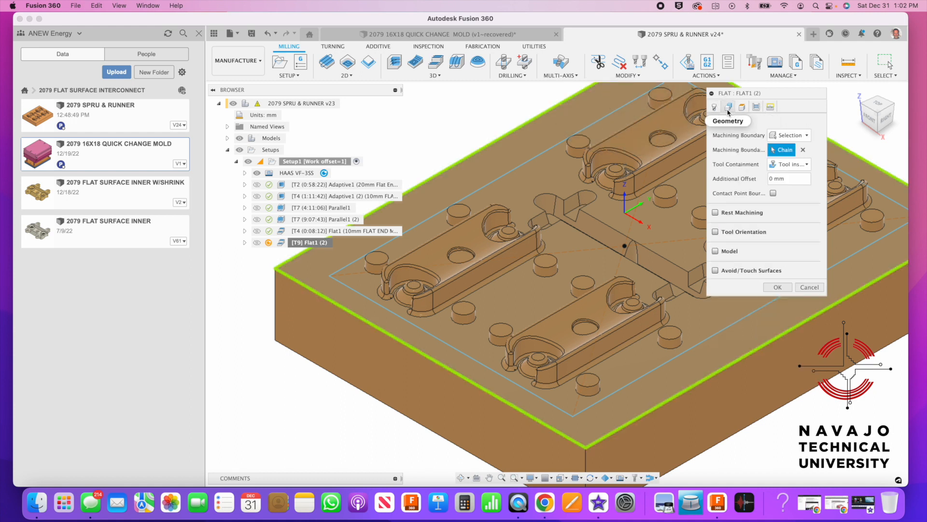
pyautogui.click(803, 149)
pyautogui.click(838, 266)
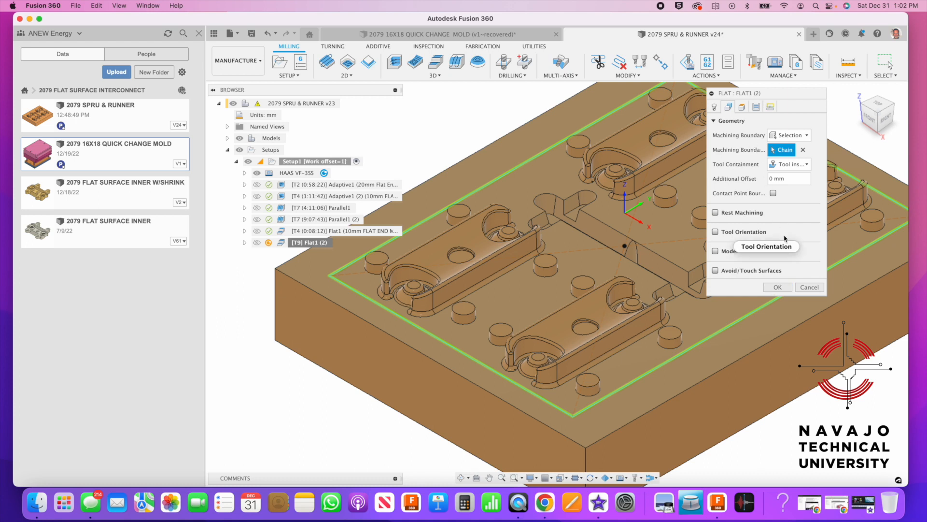
pyautogui.click(779, 288)
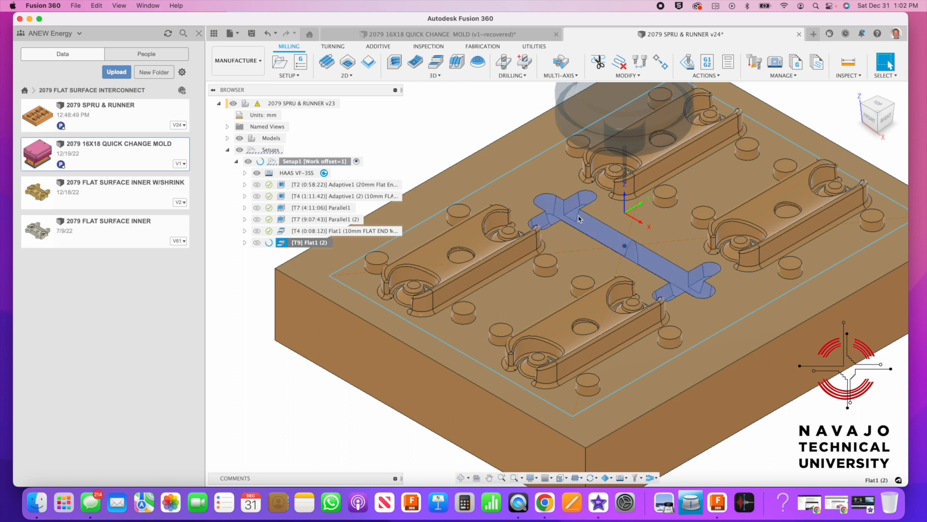
pyautogui.scroll(5, 579, 218)
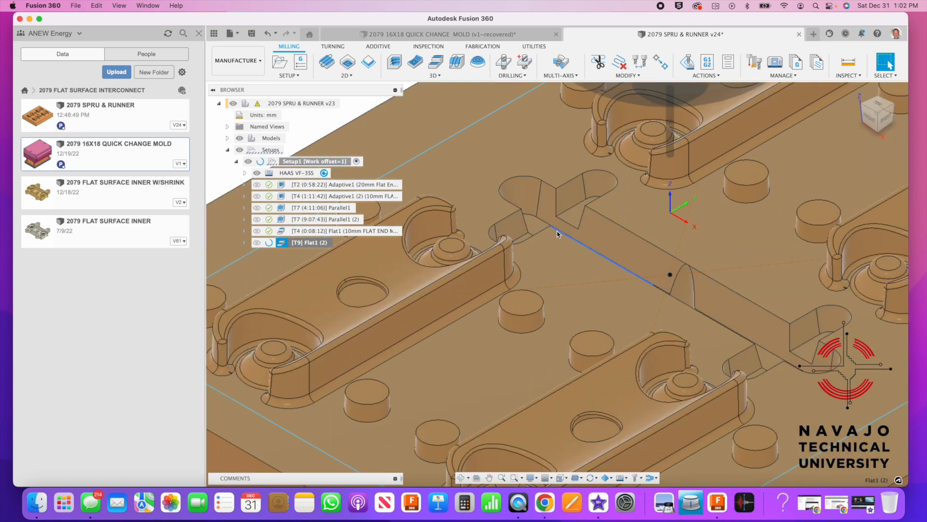
pyautogui.scroll(-5, 570, 327)
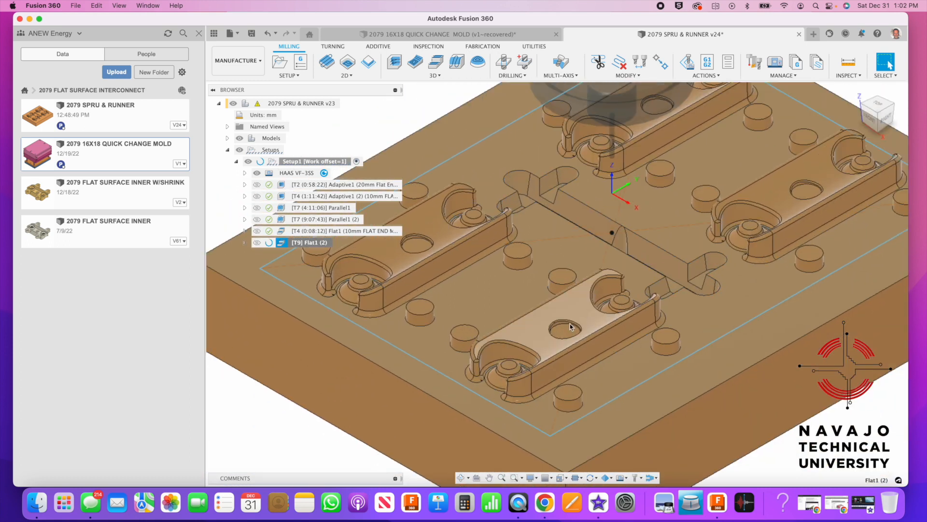
# Check a hole floor's area while Flat1 (2) finishes generating at 0:21:23
pyautogui.scroll(4, 570, 327)
pyautogui.click(565, 330)
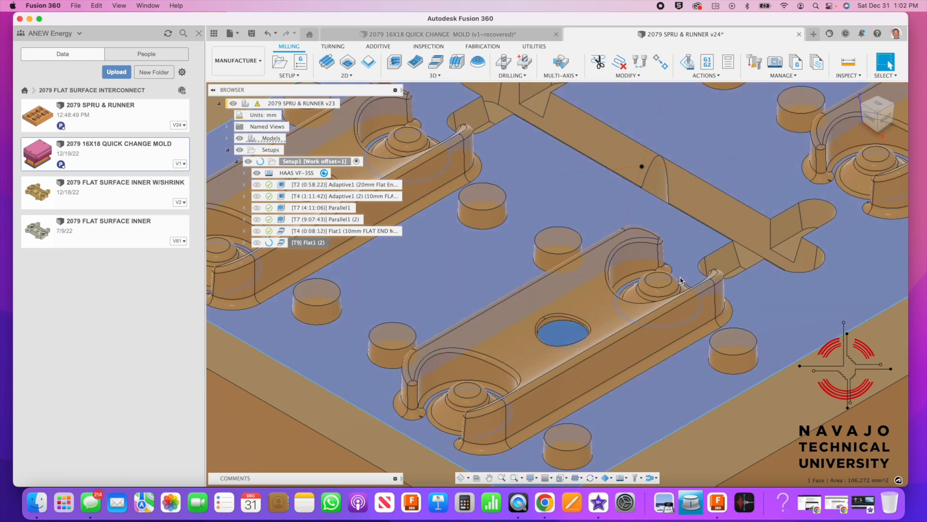
pyautogui.scroll(-3, 563, 324)
pyautogui.scroll(-2, 555, 317)
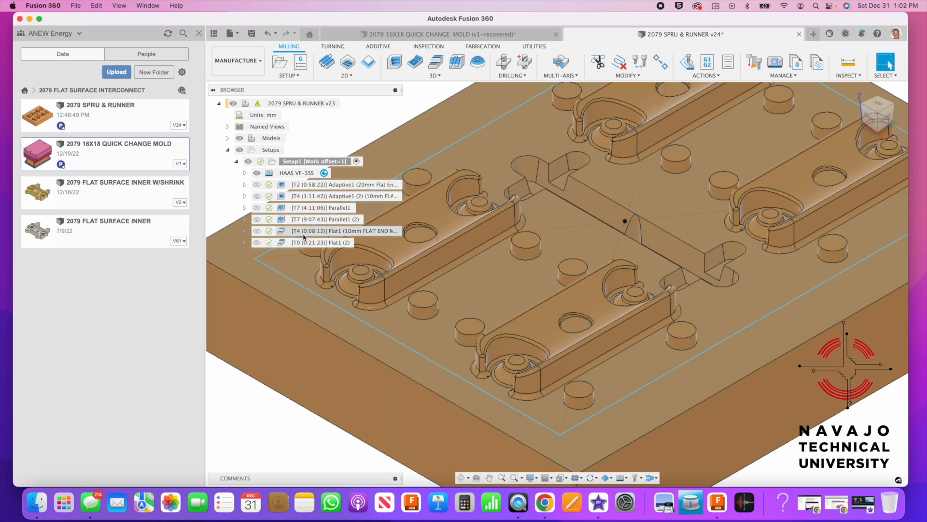
# Start a stock simulation of Flat1 (2) and frame the mold plate
pyautogui.rightClick(288, 243)
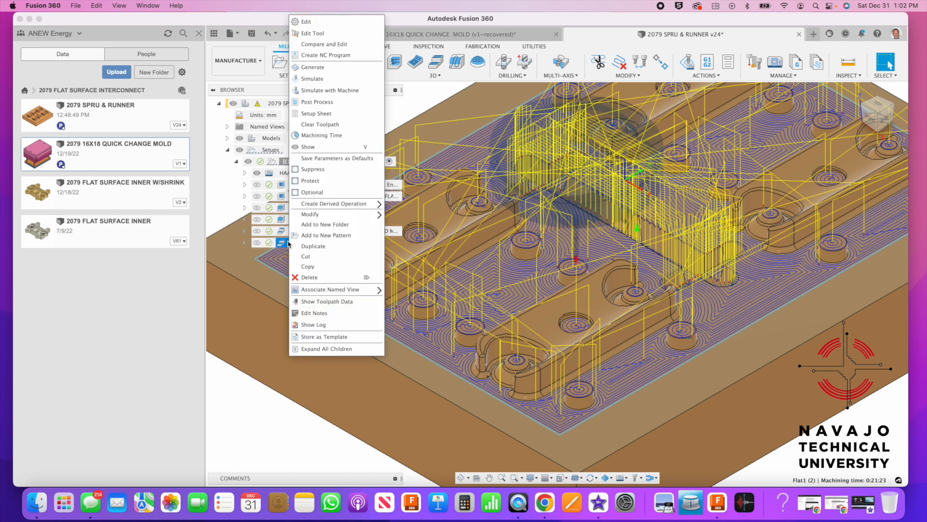
pyautogui.click(311, 68)
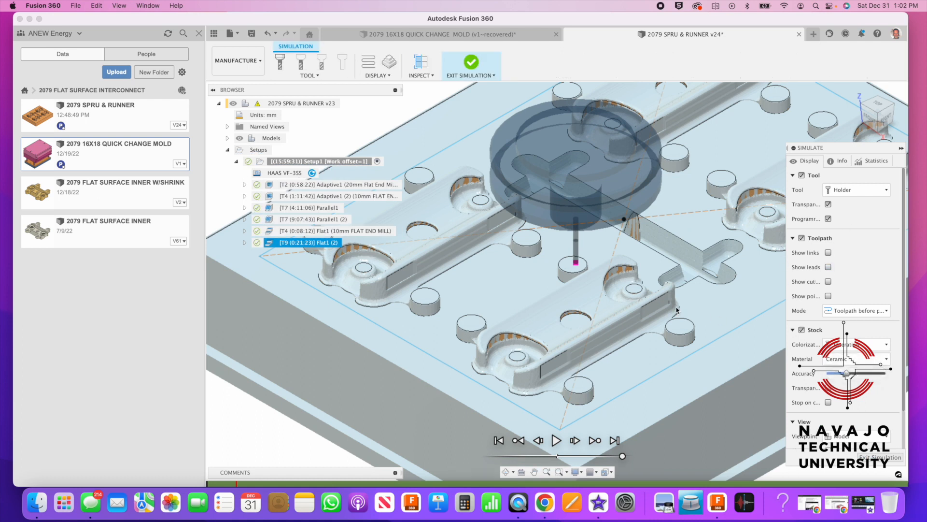
pyautogui.scroll(-2, 675, 307)
pyautogui.moveTo(675, 306); pyautogui.dragTo(603, 284, button='middle')
pyautogui.scroll(2, 603, 285)
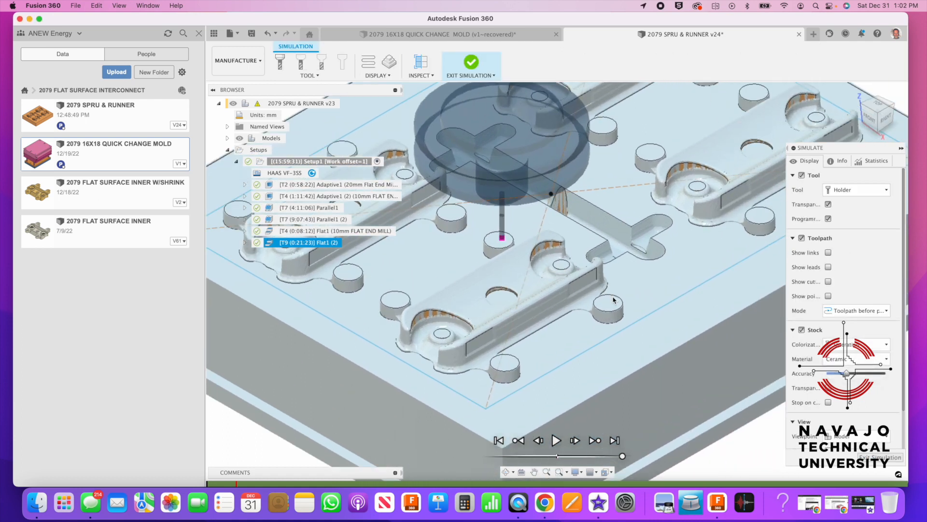
pyautogui.scroll(5, 466, 411)
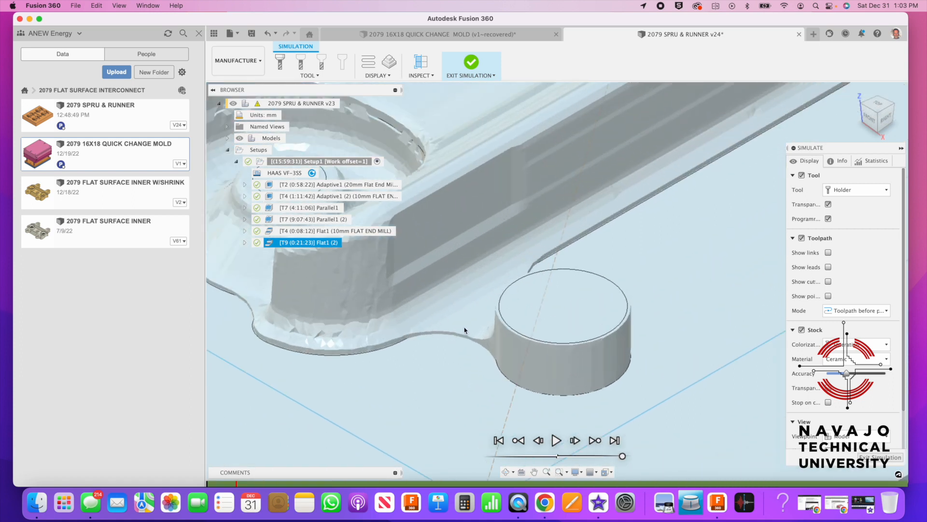
pyautogui.scroll(-5, 480, 357)
pyautogui.moveTo(481, 357); pyautogui.dragTo(528, 350, button='middle')
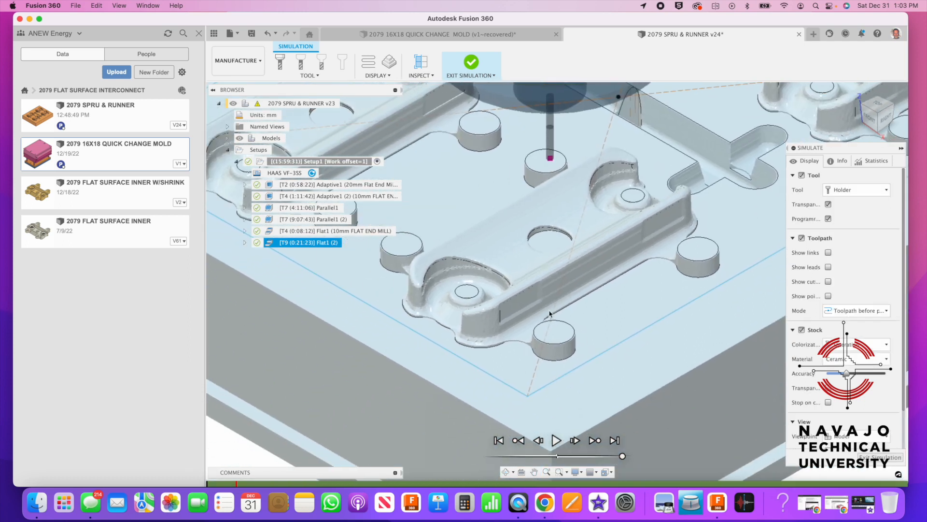
# Play the simulation and review the flat floors machined around the bosses and cavities
pyautogui.click(553, 441)
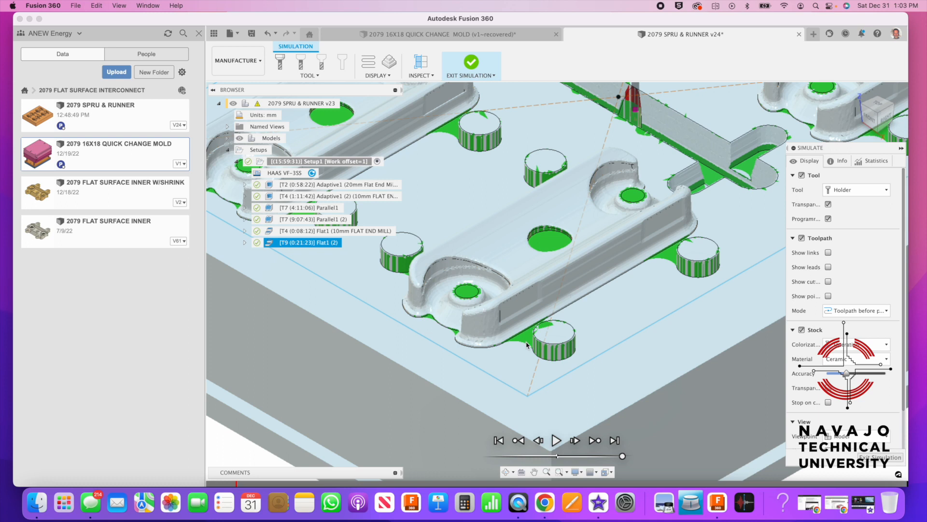
pyautogui.scroll(-10, 526, 344)
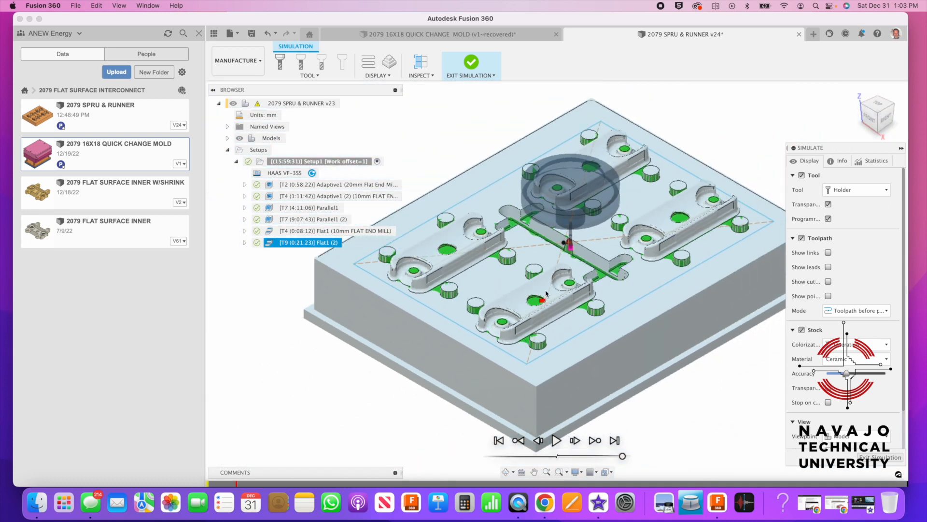
pyautogui.moveTo(512, 277); pyautogui.dragTo(540, 312, button='middle')
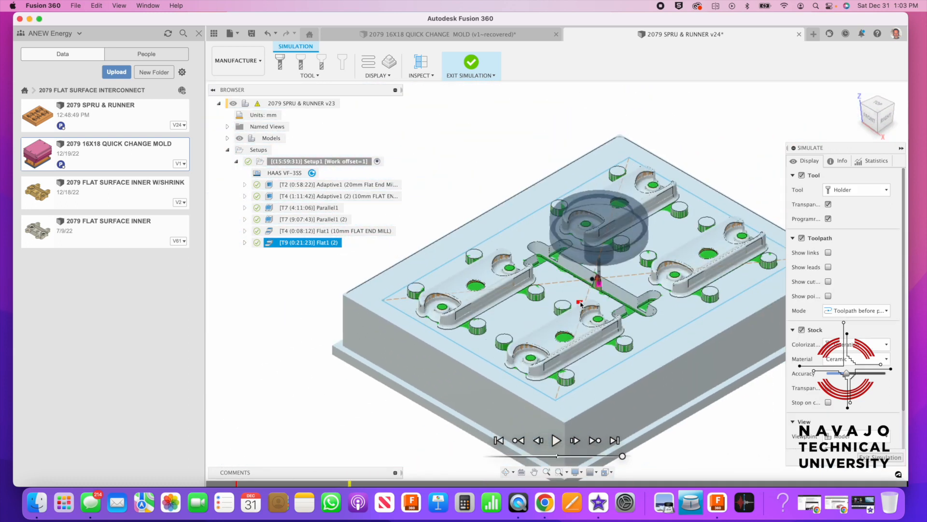
pyautogui.scroll(5, 581, 303)
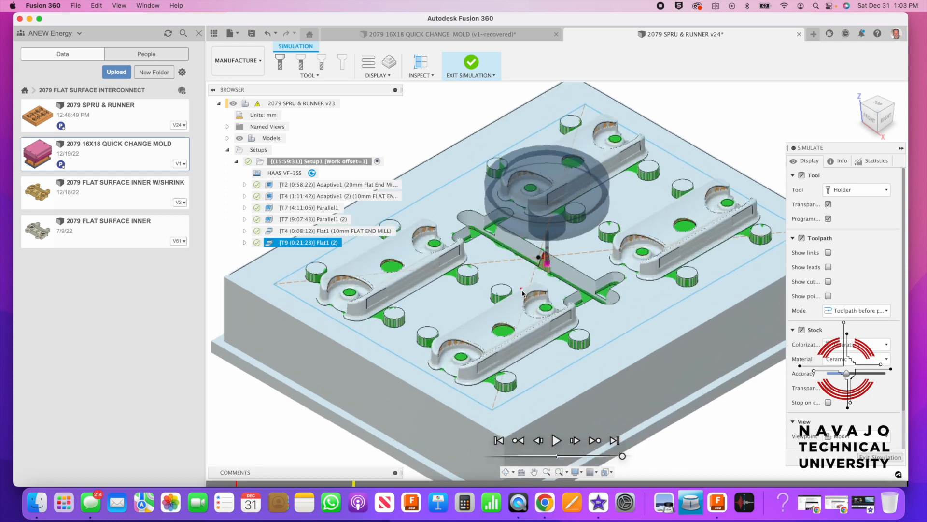
pyautogui.scroll(2, 522, 293)
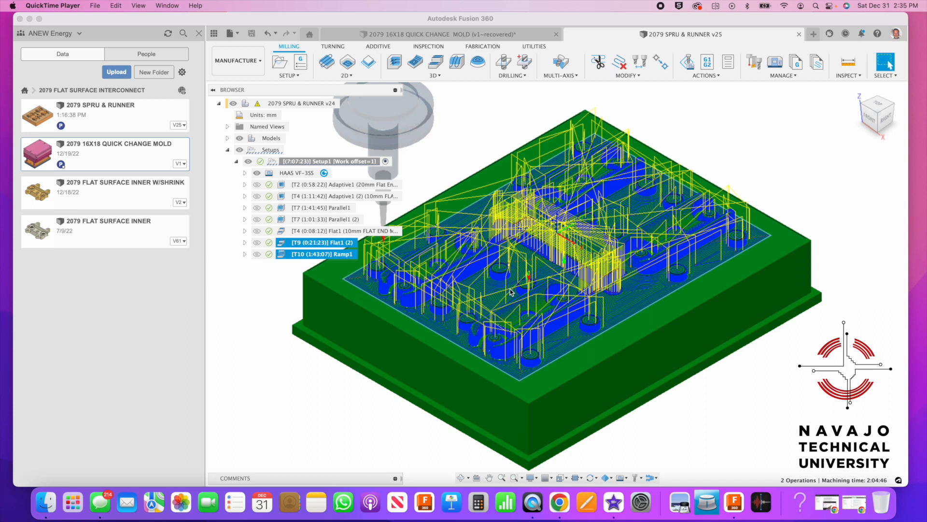
# Simulate Ramp1 and play its stock simulation over the four cavities
pyautogui.rightClick(315, 246)
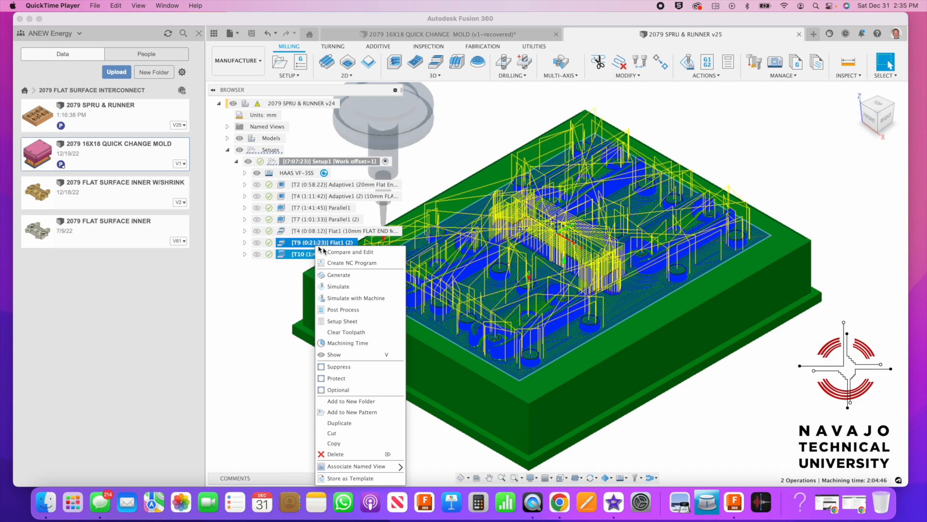
pyautogui.click(347, 288)
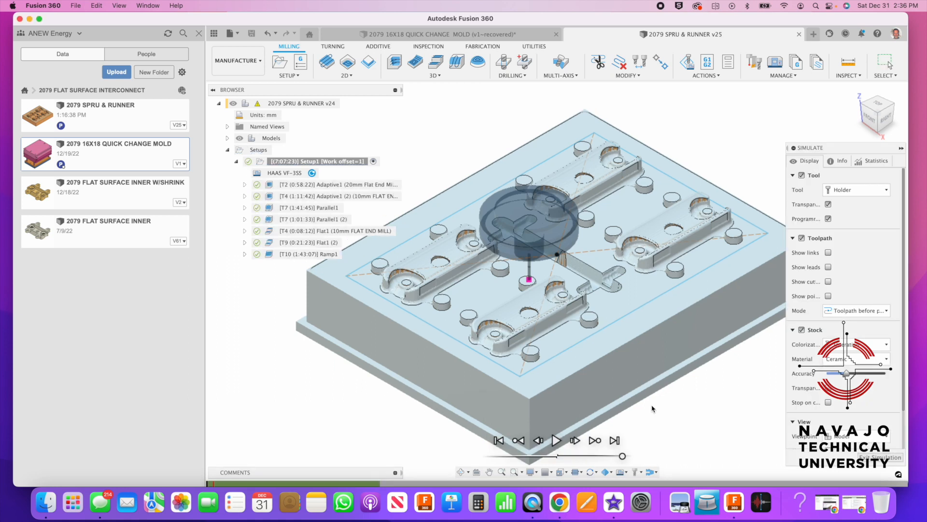
pyautogui.click(557, 440)
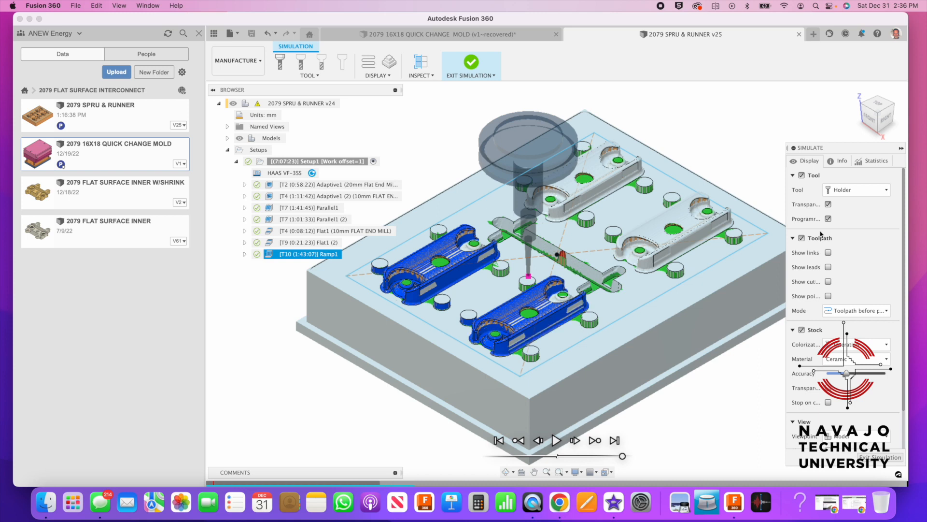
# Zoom and pan around the simulated stock to inspect the cavity and runner finish
pyautogui.scroll(5, 656, 252)
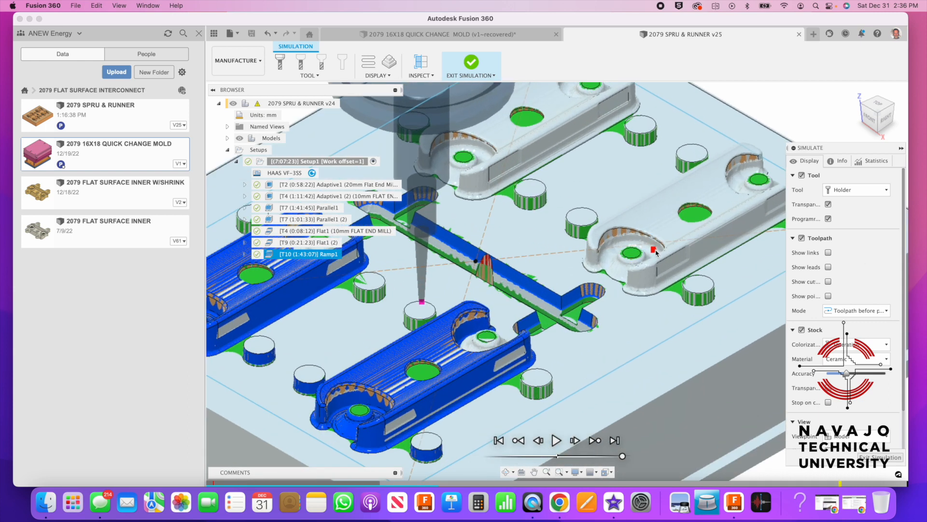
pyautogui.scroll(4, 656, 253)
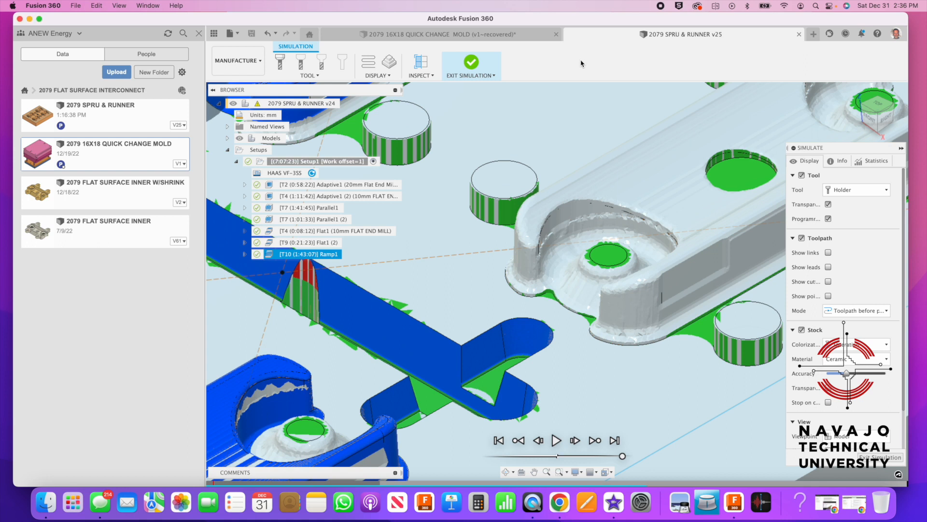
pyautogui.scroll(-5, 602, 153)
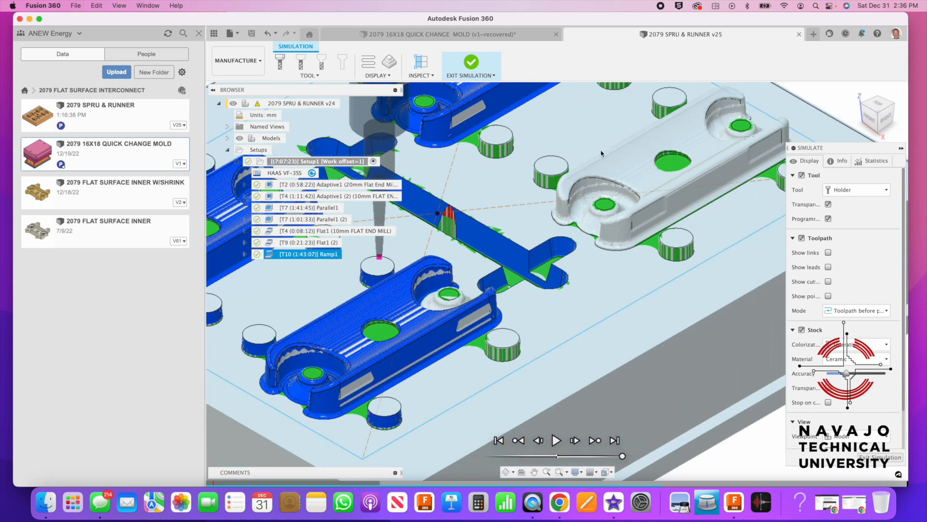
pyautogui.scroll(-3, 601, 153)
pyautogui.moveTo(602, 153); pyautogui.dragTo(536, 219, button='middle')
pyautogui.scroll(3, 532, 242)
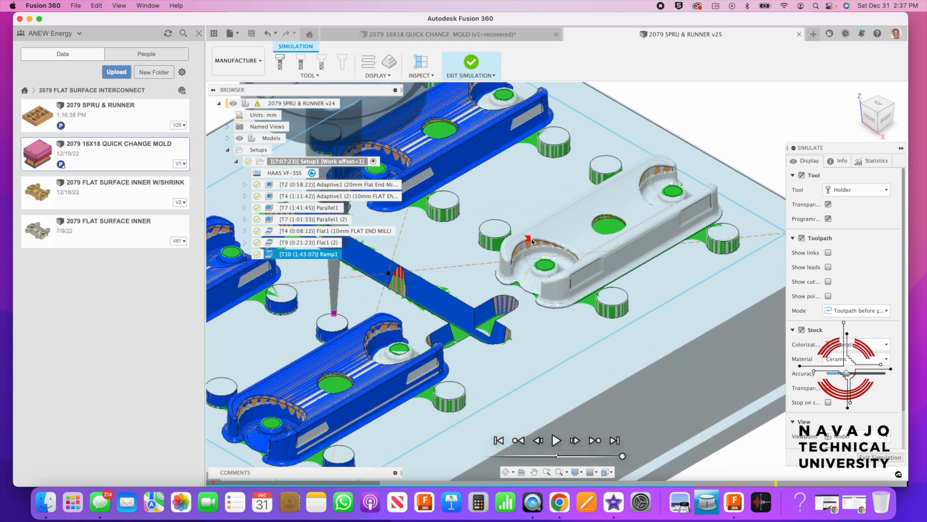
pyautogui.scroll(5, 531, 241)
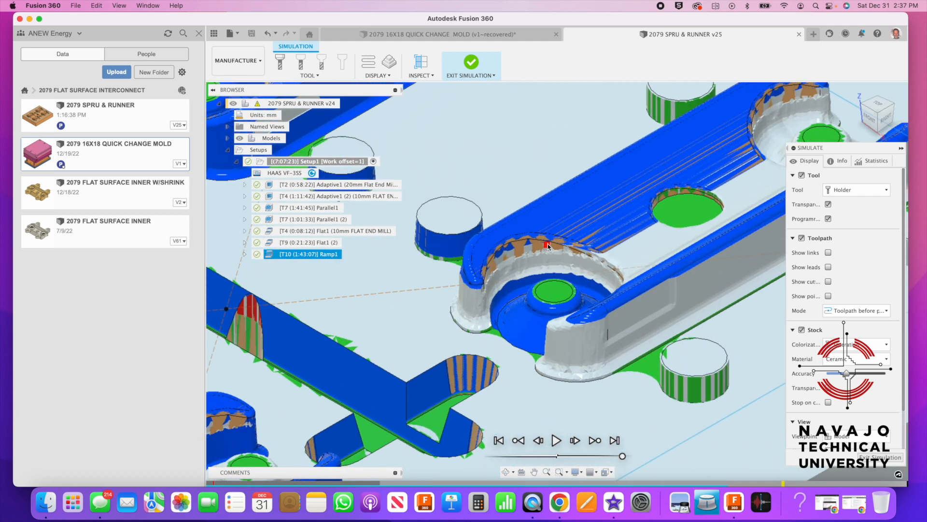
pyautogui.scroll(2, 548, 246)
pyautogui.scroll(2, 548, 245)
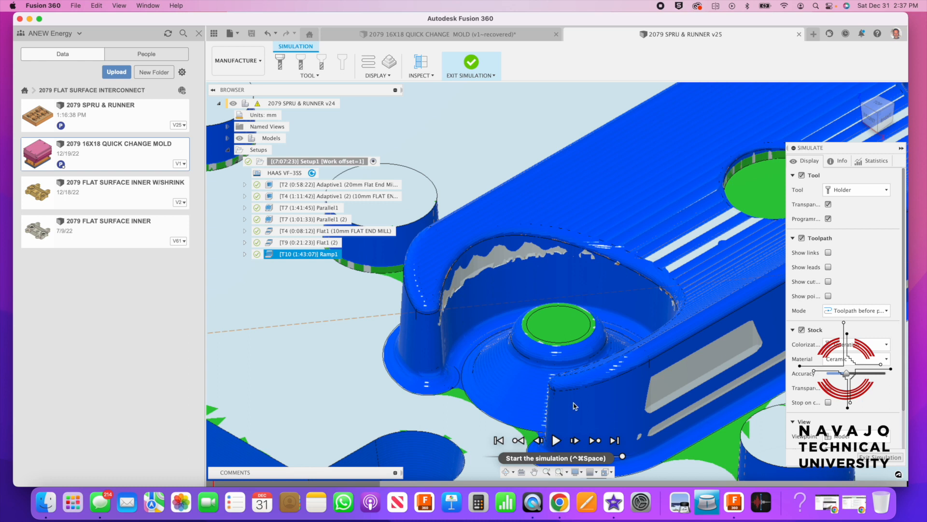
pyautogui.scroll(-10, 575, 405)
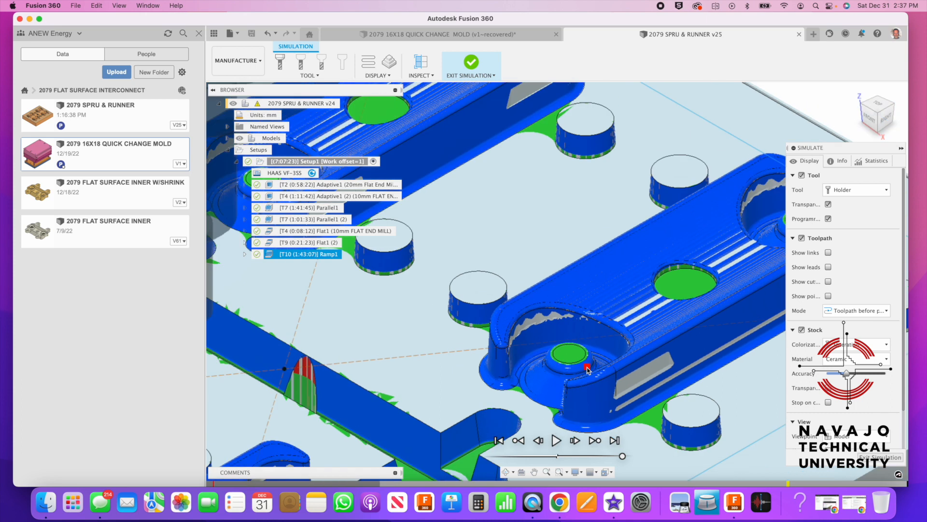
pyautogui.moveTo(587, 376); pyautogui.dragTo(657, 265, button='middle')
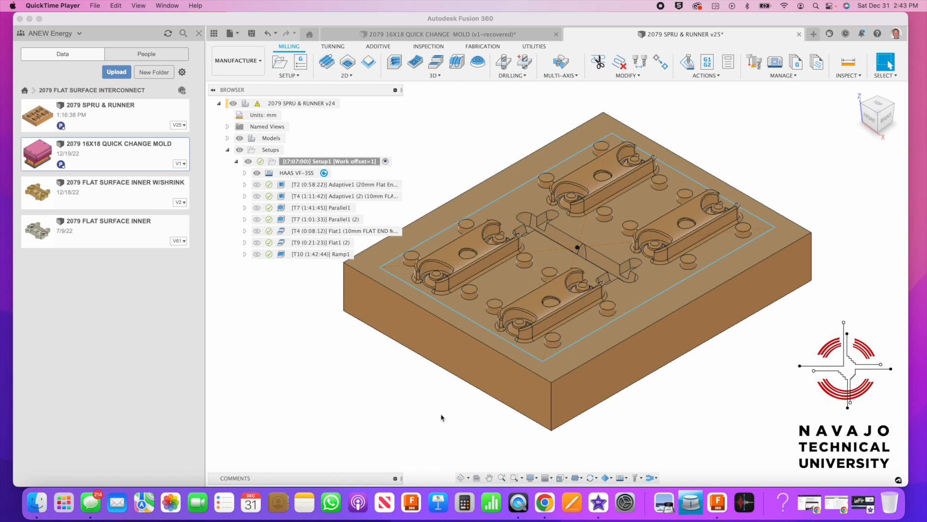
# Review Ramp1's passes (0.25 mm stepdown, 0.01 mm stock to leave) and close it unchanged
pyautogui.click(391, 414)
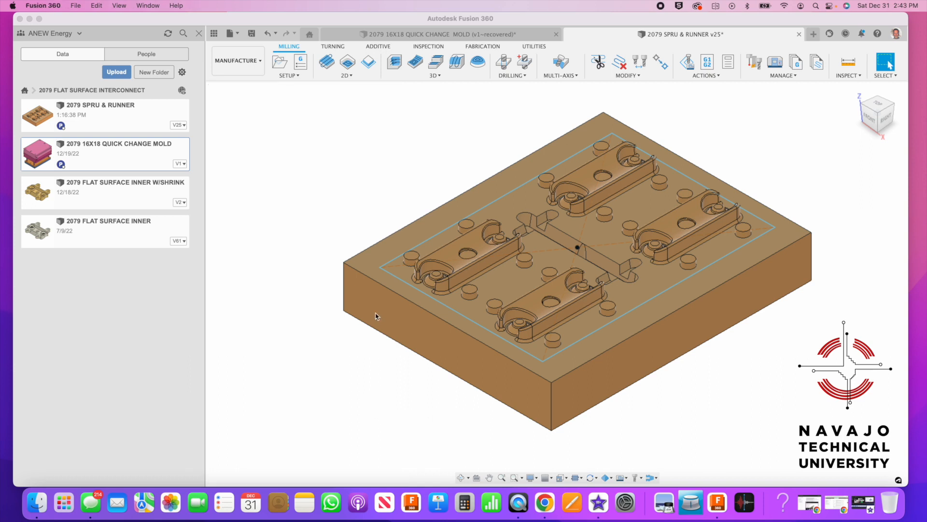
pyautogui.click(306, 256)
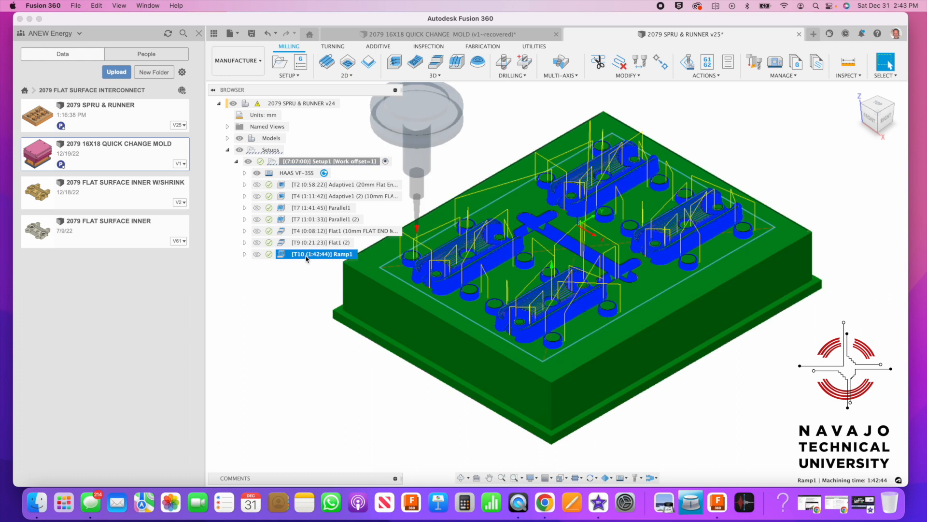
pyautogui.rightClick(307, 258)
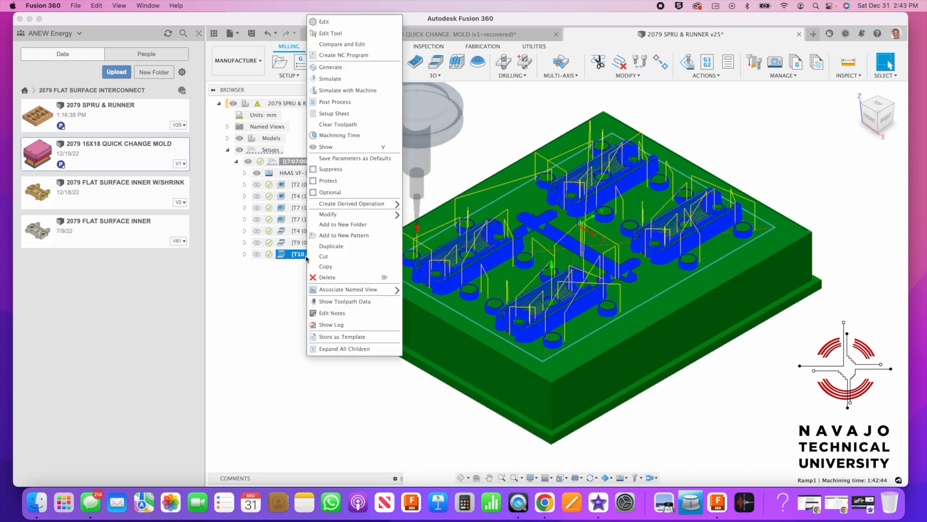
pyautogui.click(337, 22)
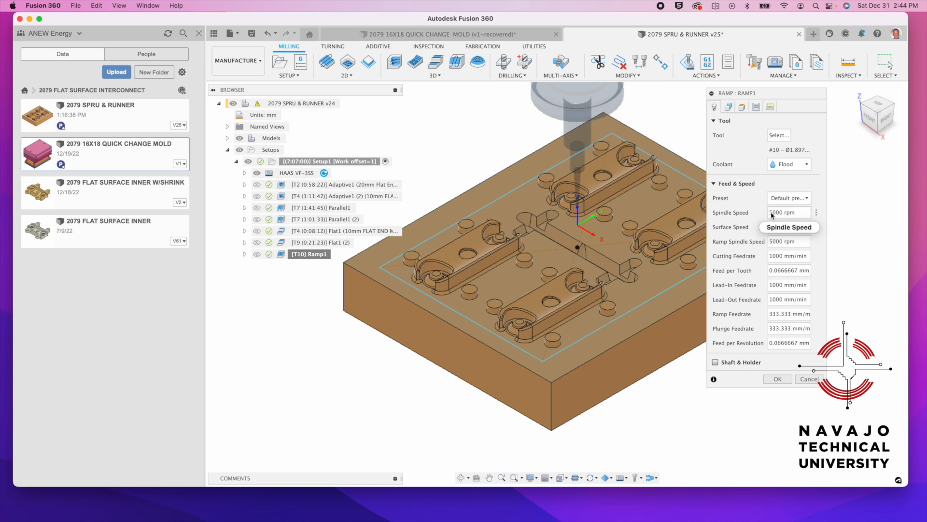
pyautogui.click(756, 107)
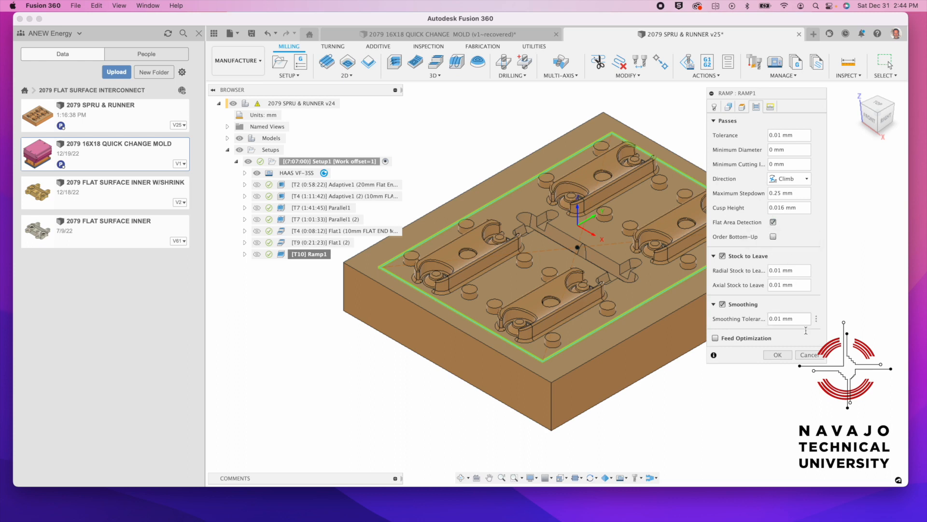
pyautogui.click(809, 355)
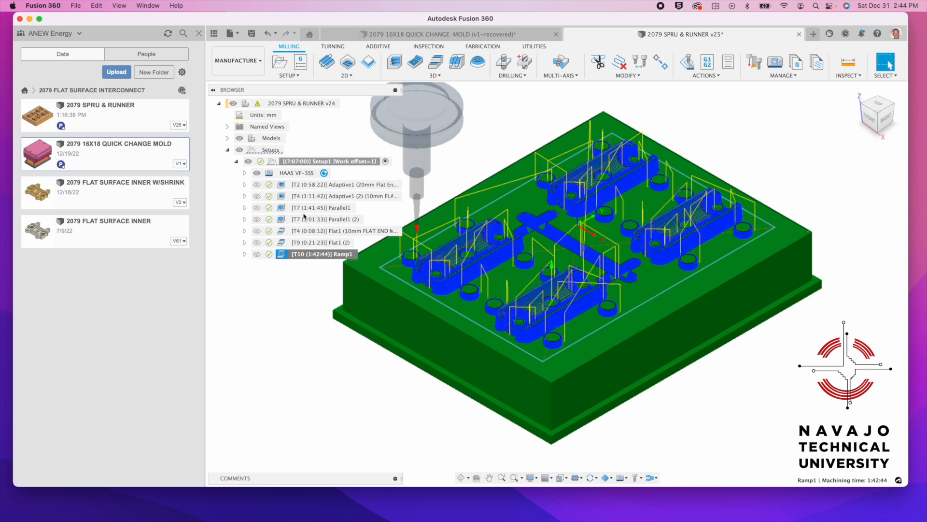
# Add a 3D Parallel finishing toolpath to Setup1 with 12000 rpm spindle speed
pyautogui.click(288, 164)
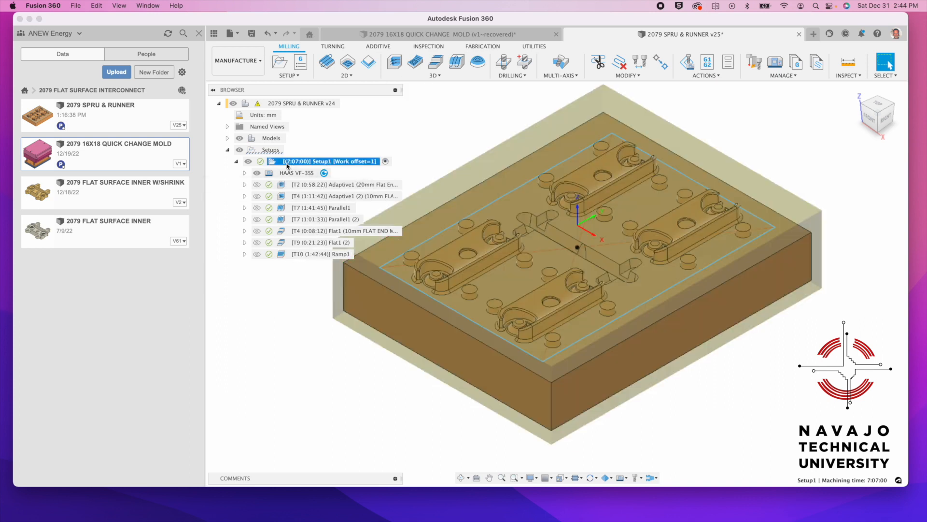
pyautogui.click(424, 77)
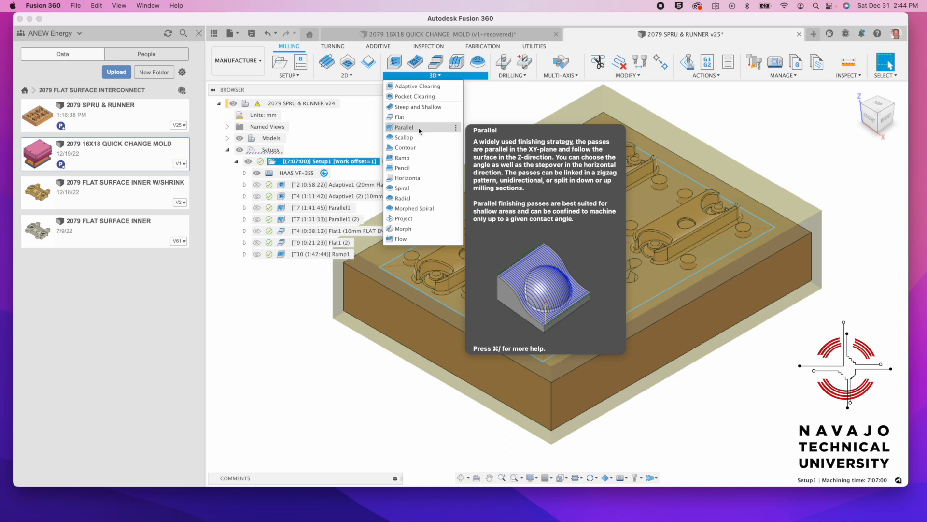
pyautogui.click(405, 127)
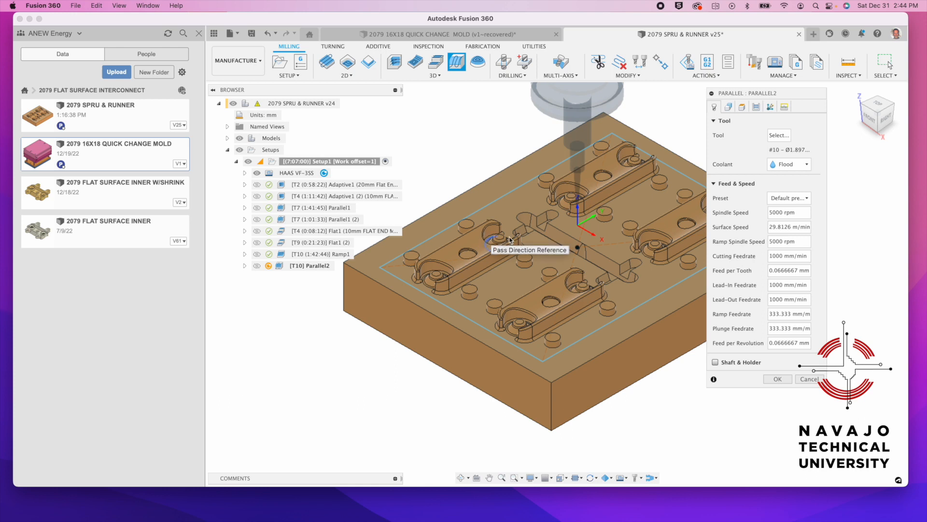
pyautogui.click(771, 213)
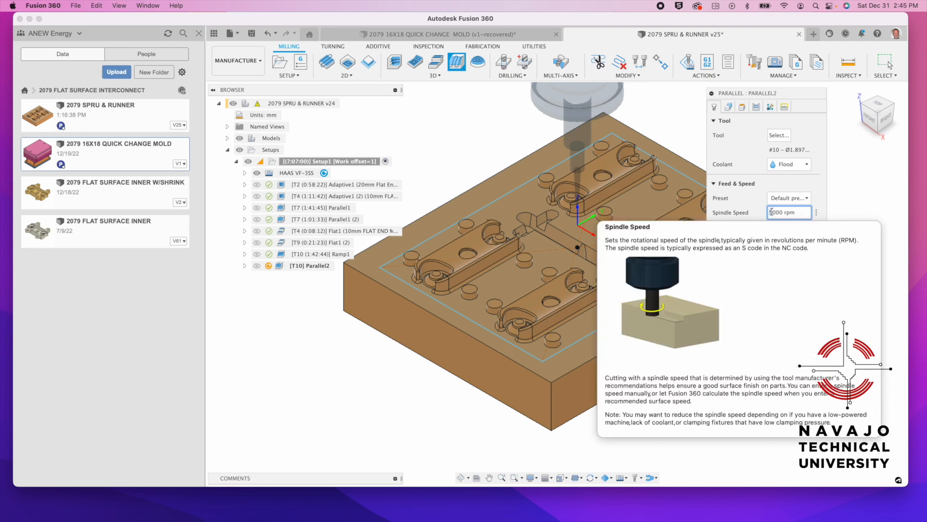
pyautogui.write('12')
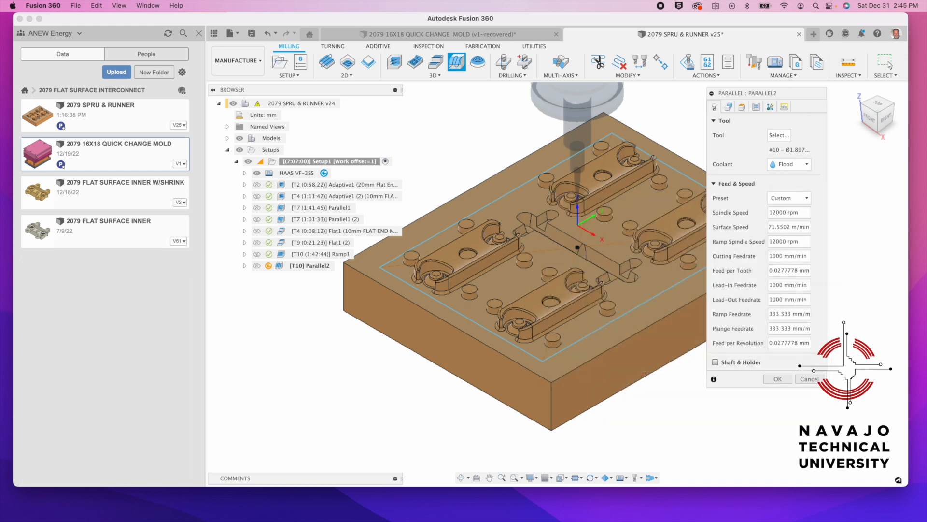
# Set the Parallel2 stepover to 0.02 mm and confirm the operation
pyautogui.click(757, 107)
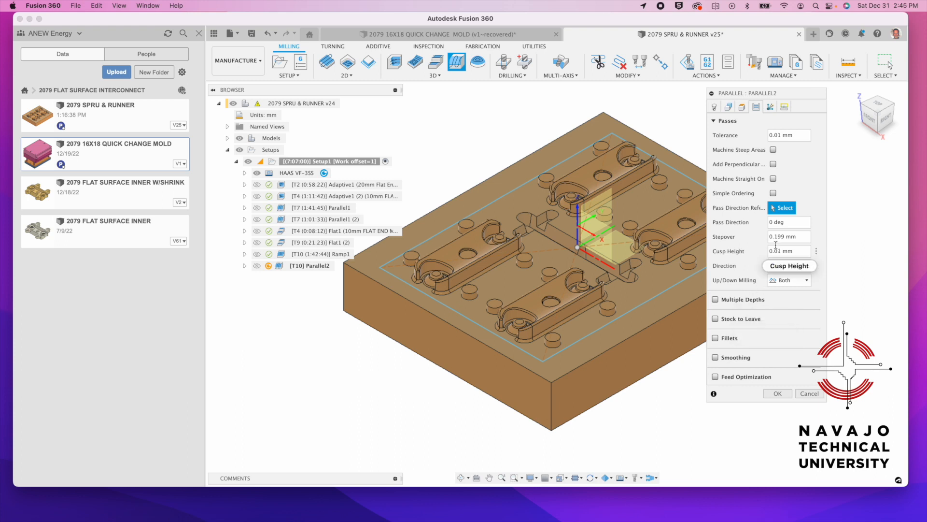
pyautogui.click(783, 236)
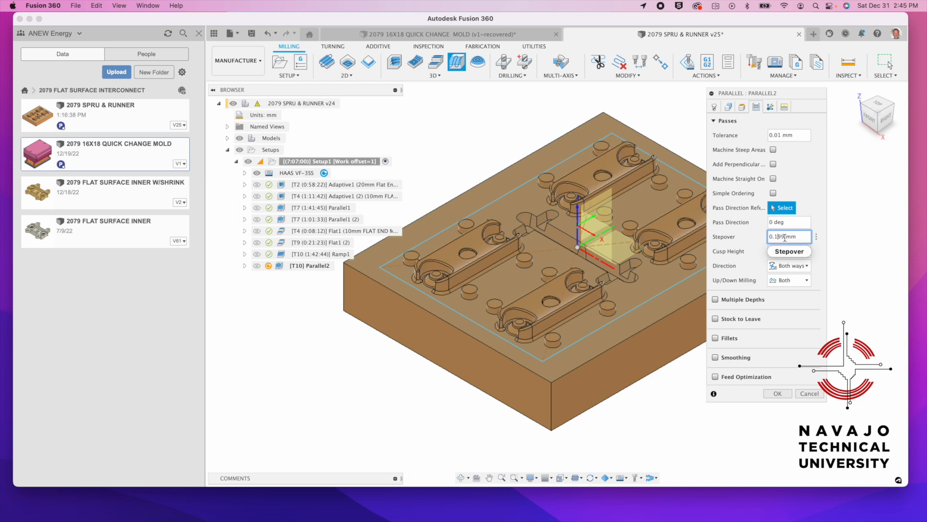
pyautogui.moveTo(785, 237); pyautogui.dragTo(776, 236)
pyautogui.write('1')
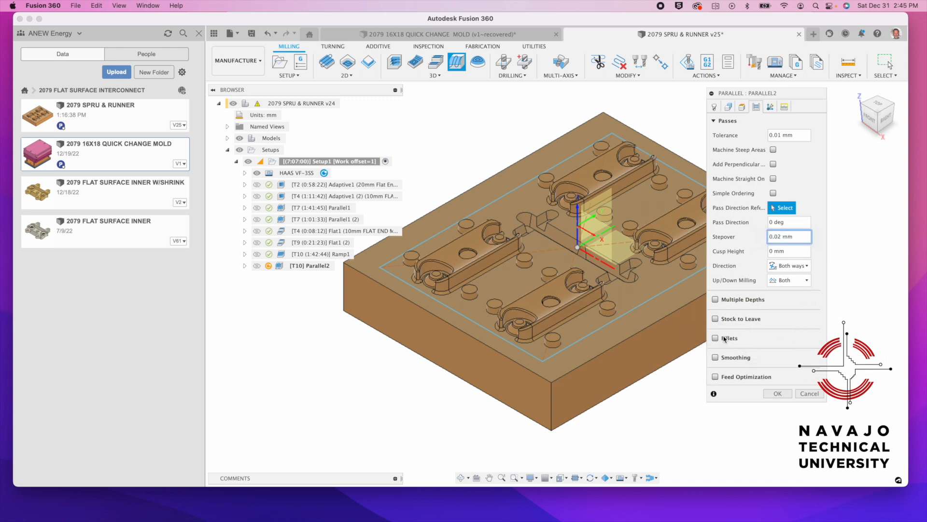
pyautogui.click(791, 252)
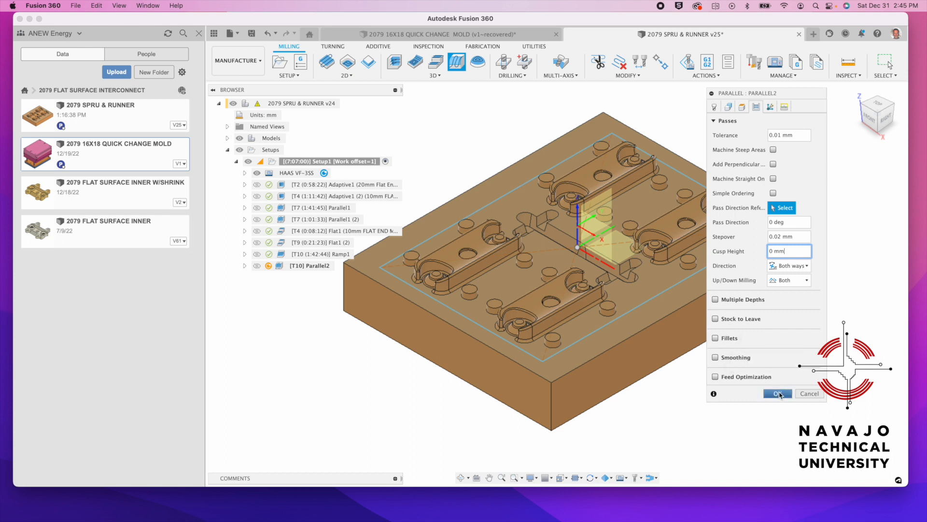
pyautogui.click(715, 106)
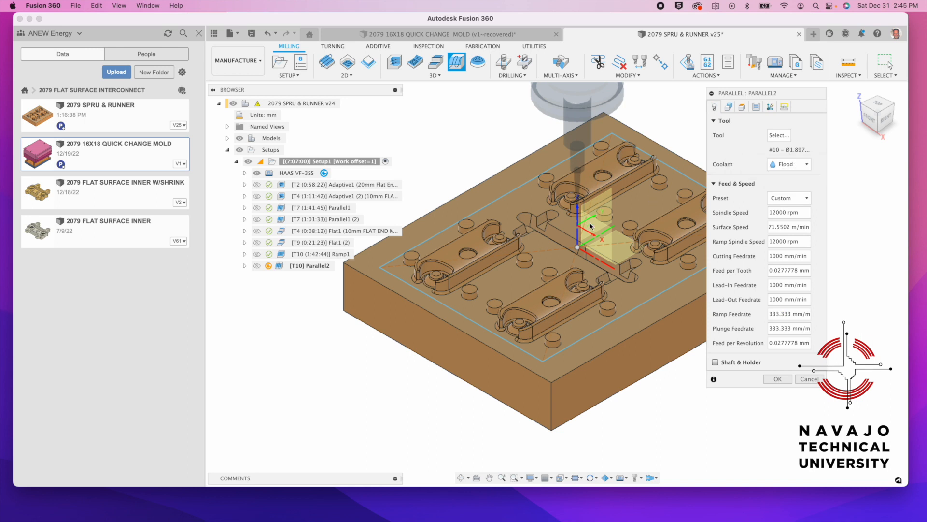
pyautogui.click(777, 379)
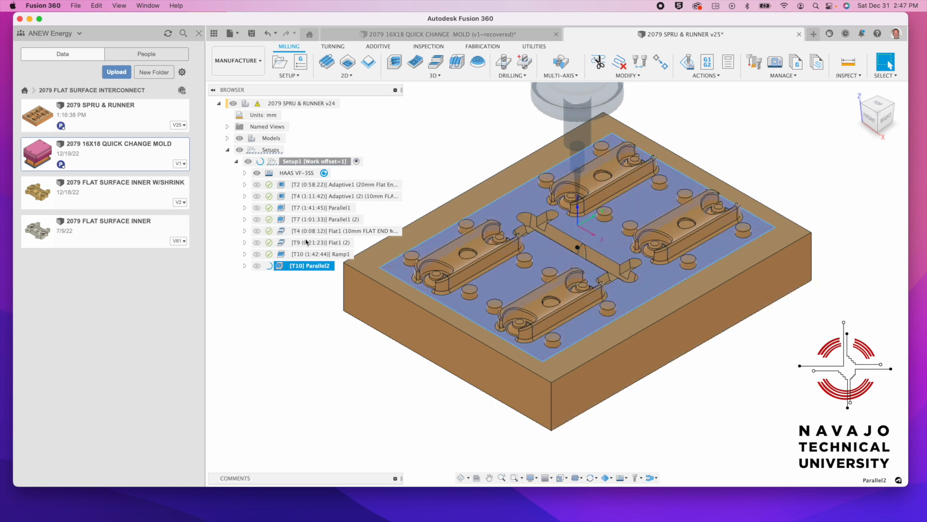
# Monitor Parallel2's toolpath generation, now at 82.0% progress
pyautogui.moveTo(270, 271)
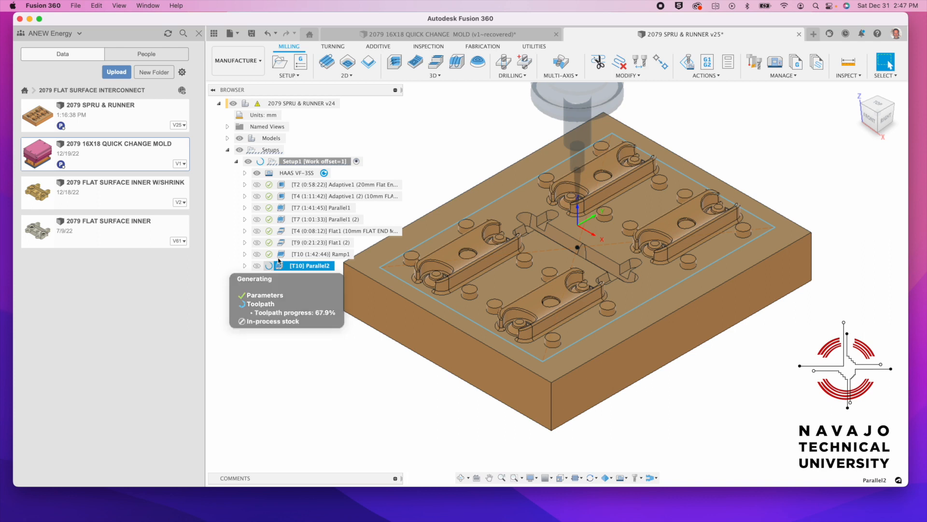
pyautogui.click(268, 280)
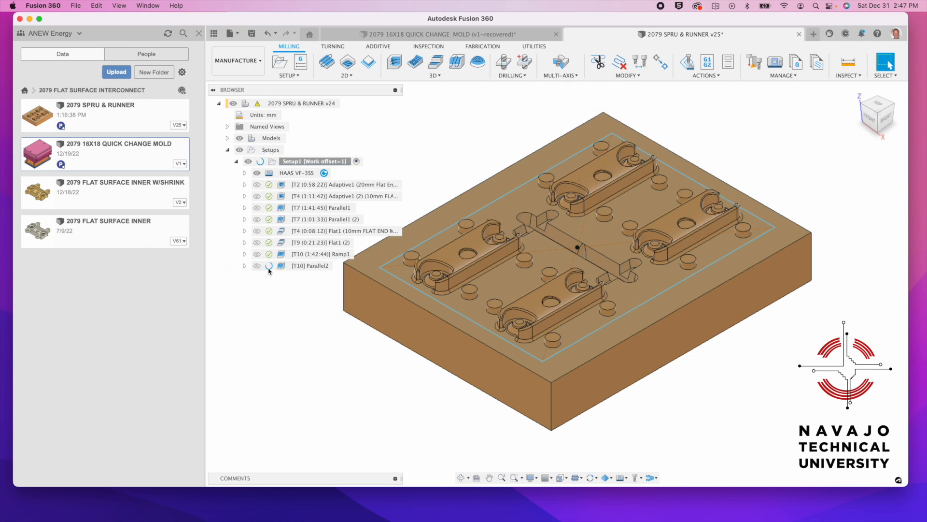
pyautogui.click(269, 269)
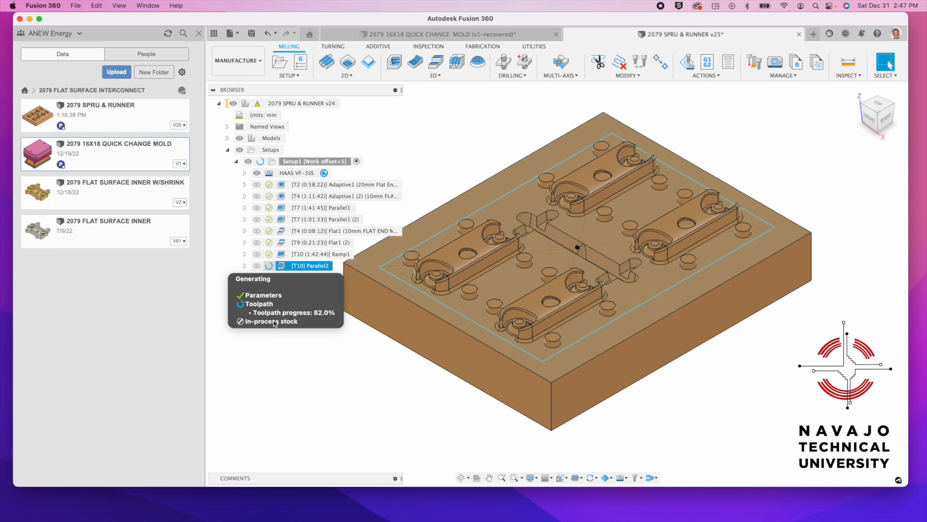
pyautogui.click(286, 369)
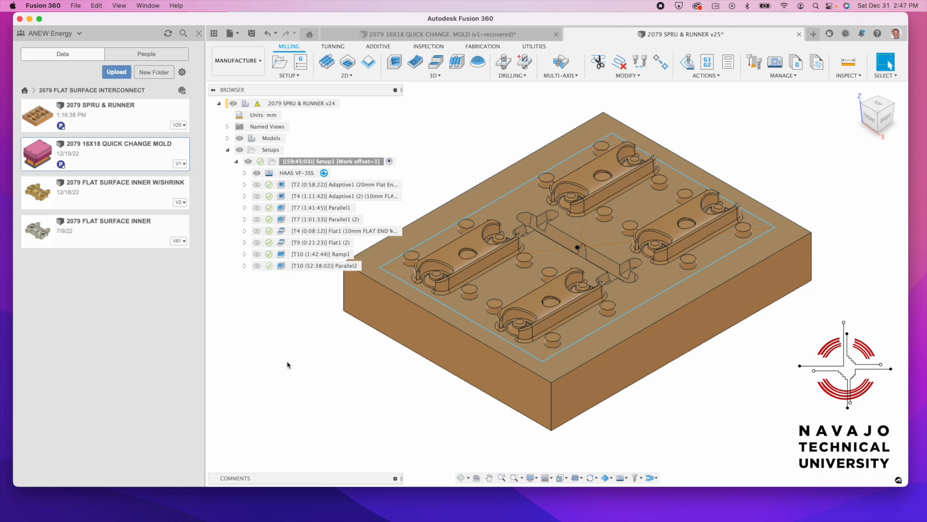
# Run a stock simulation of the Parallel2 toolpath, then close it and reselect Parallel2
pyautogui.click(282, 268)
pyautogui.click(282, 268)
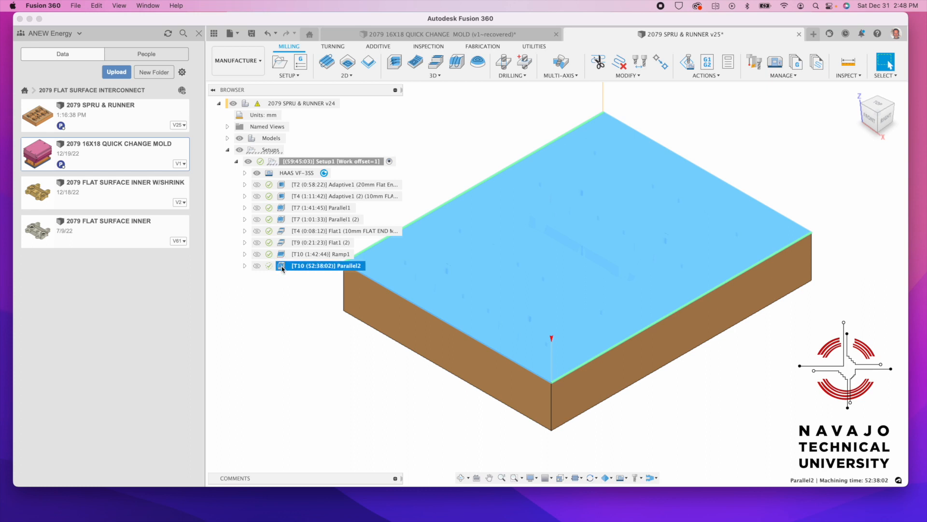
pyautogui.rightClick(283, 268)
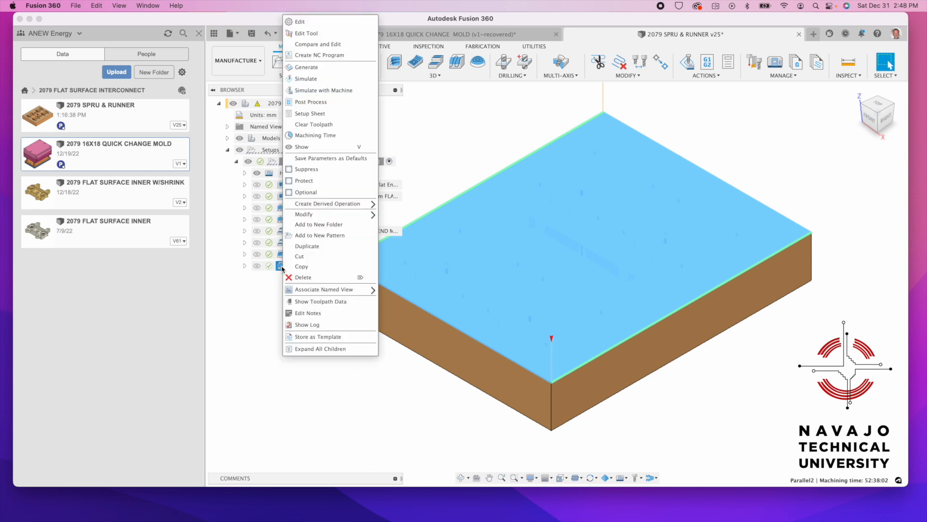
pyautogui.click(306, 80)
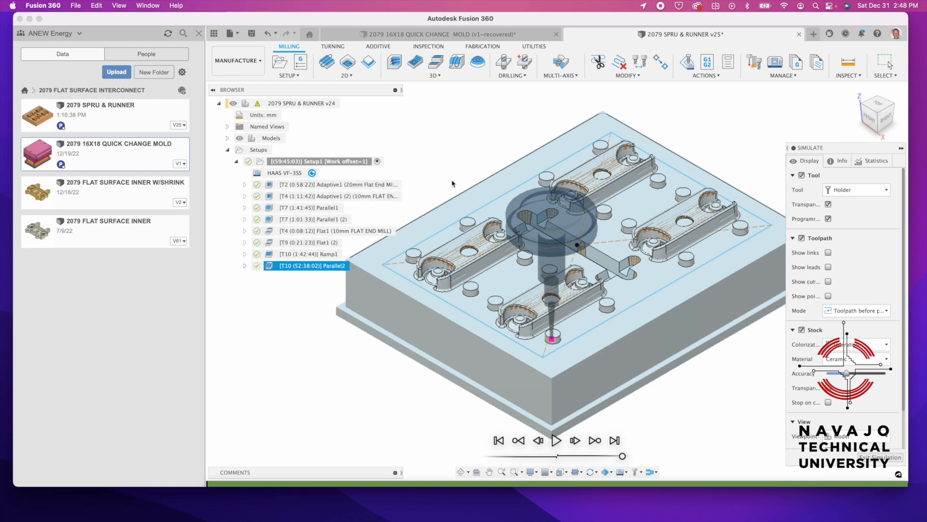
pyautogui.click(856, 468)
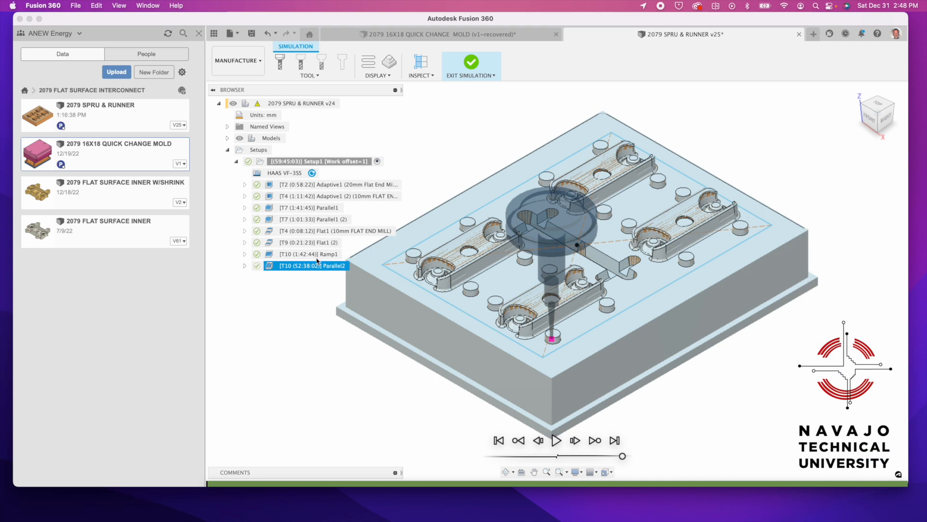
pyautogui.click(290, 297)
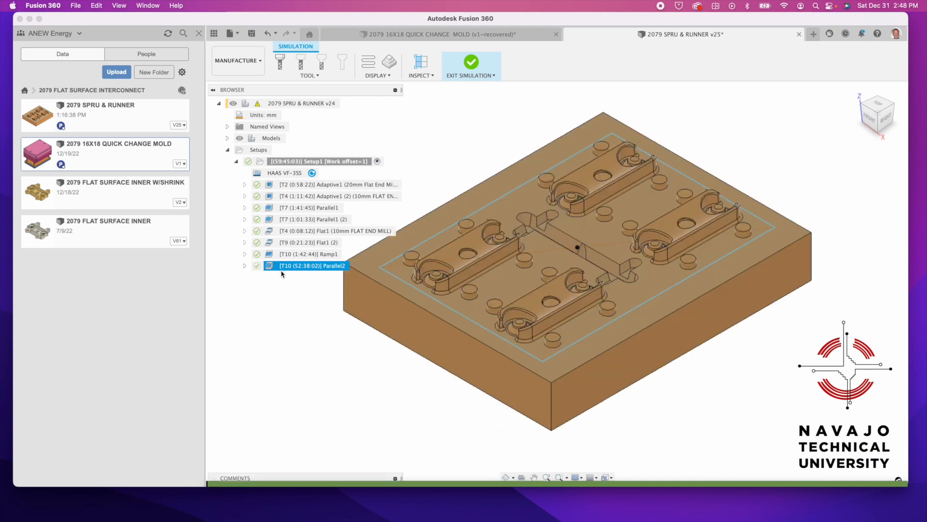
pyautogui.click(286, 267)
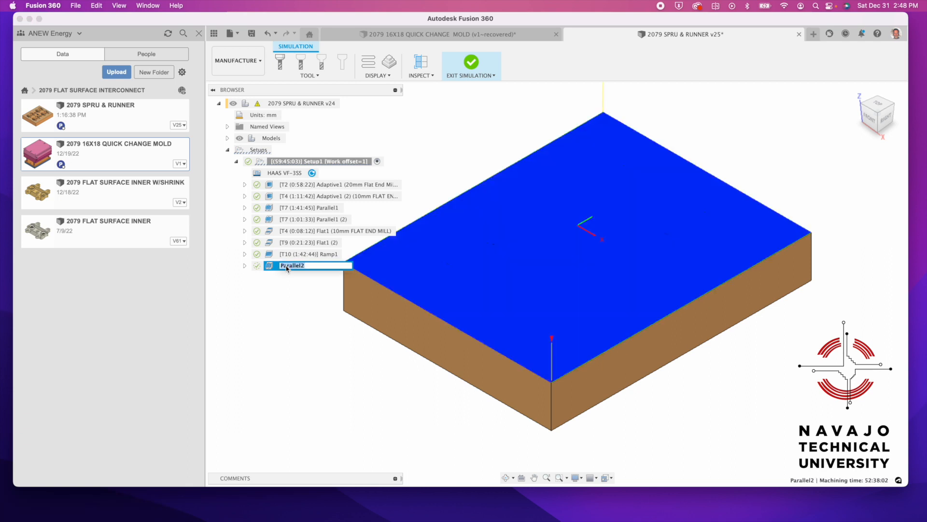
# Edit Parallel2 so its machining boundary is a Selection: the outer edge chain around the four cavities
pyautogui.rightClick(287, 267)
pyautogui.click(309, 22)
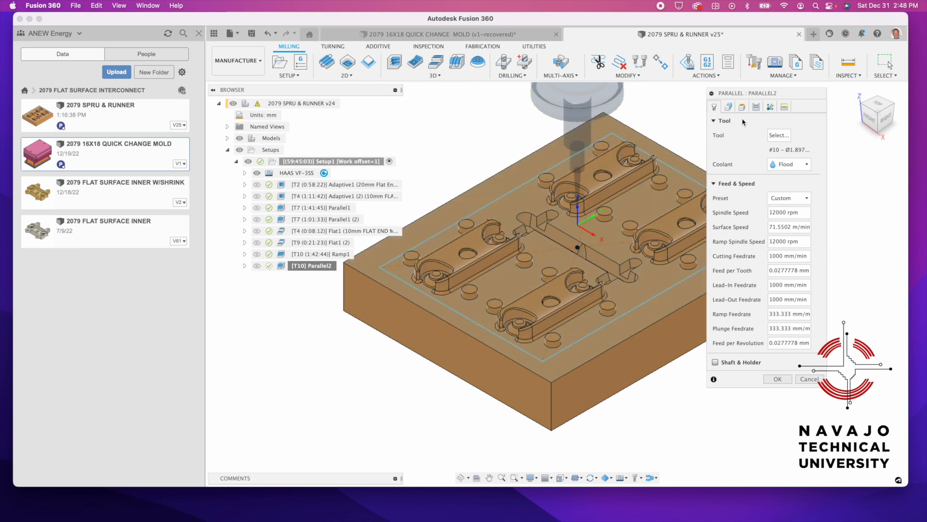
pyautogui.click(729, 107)
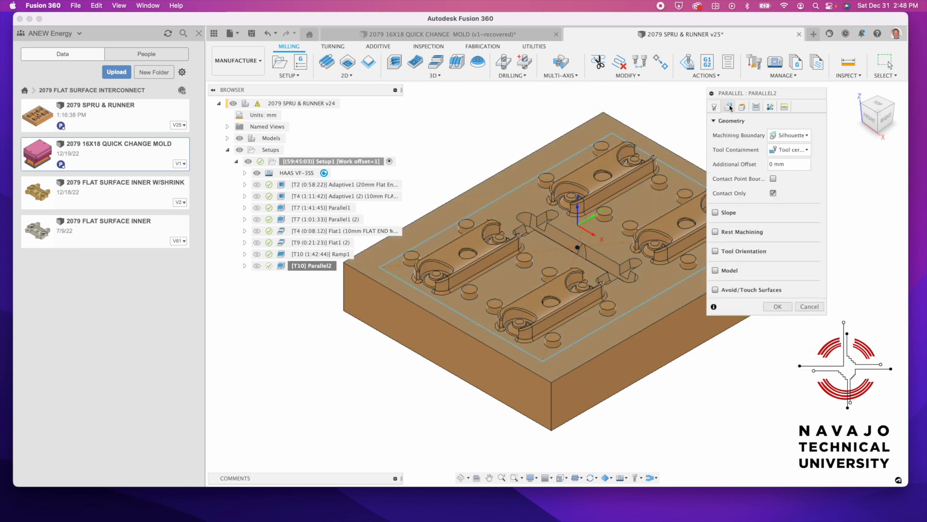
pyautogui.click(790, 136)
pyautogui.click(797, 140)
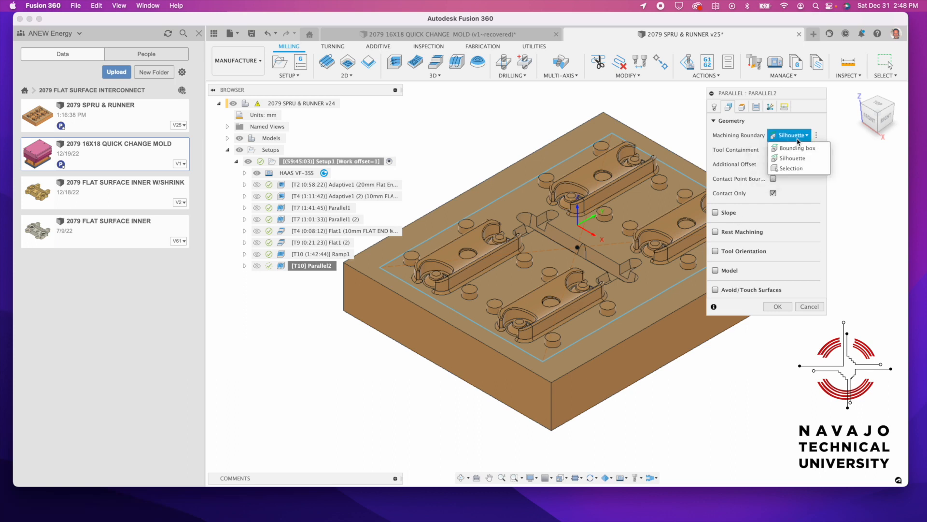
pyautogui.click(797, 169)
pyautogui.click(687, 281)
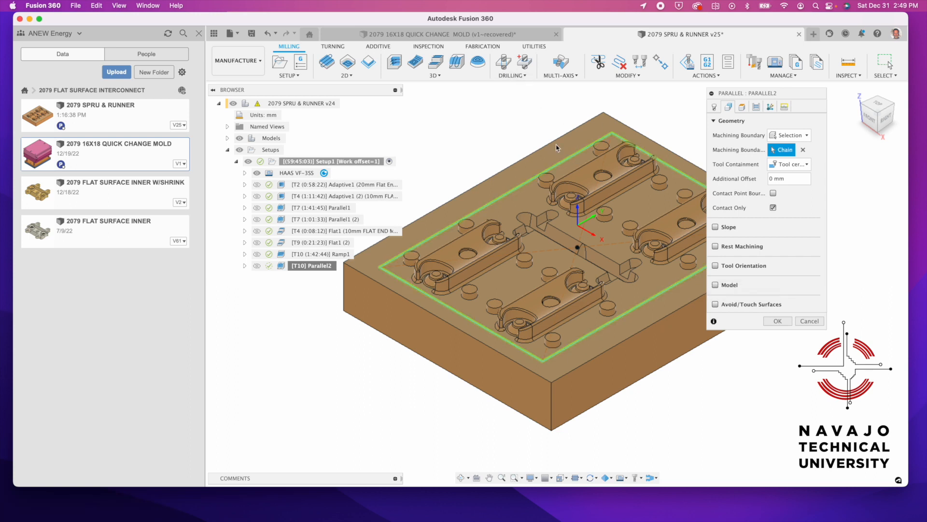
# Change Parallel2's stepover on the Passes tab from 0.02 mm to 0.1 mm and accept
pyautogui.click(757, 106)
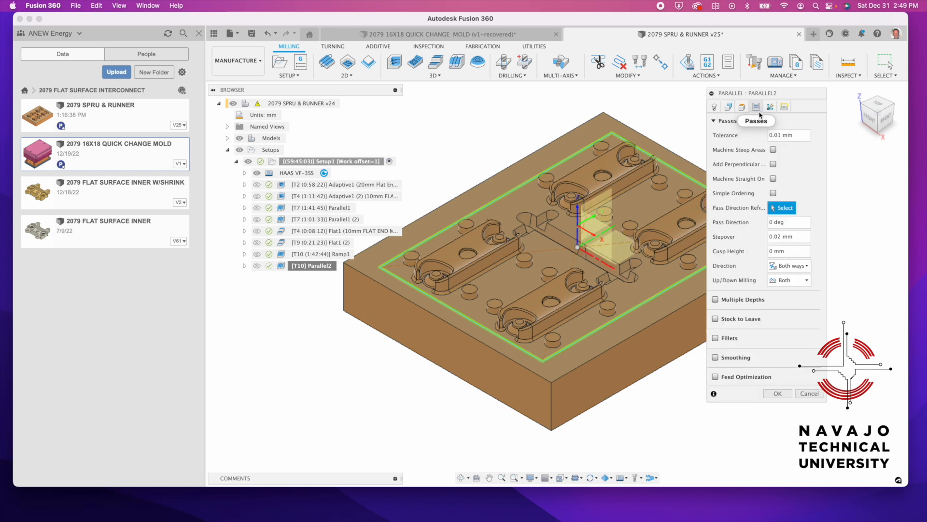
pyautogui.click(781, 236)
pyautogui.moveTo(781, 237); pyautogui.dragTo(779, 236)
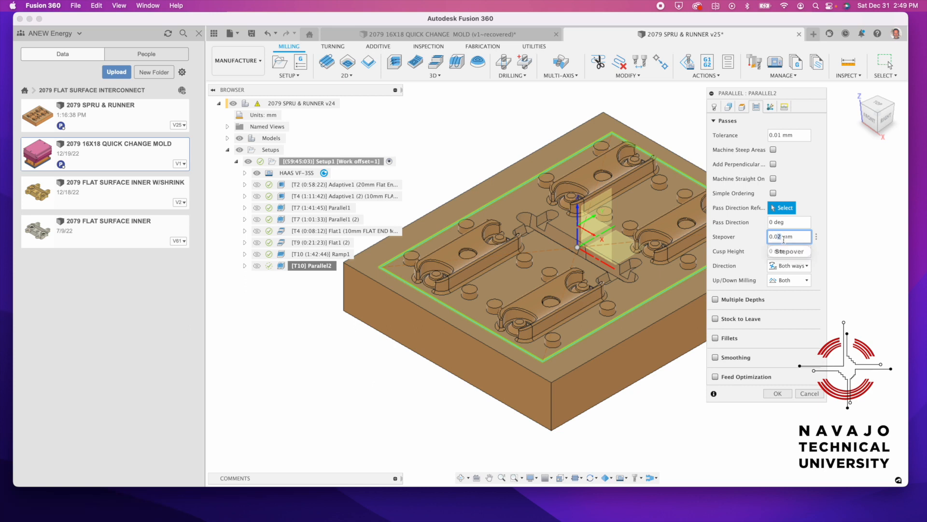
pyautogui.write('5')
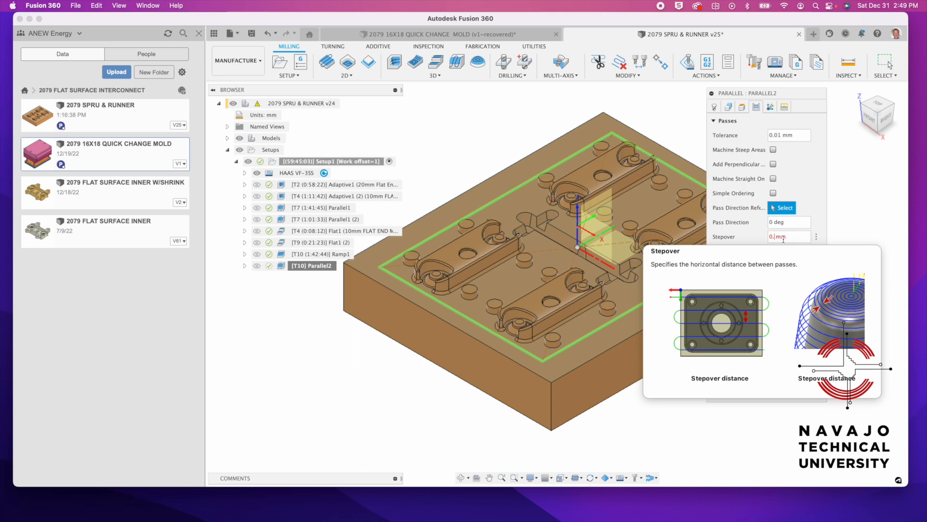
pyautogui.click(783, 236)
pyautogui.write('1')
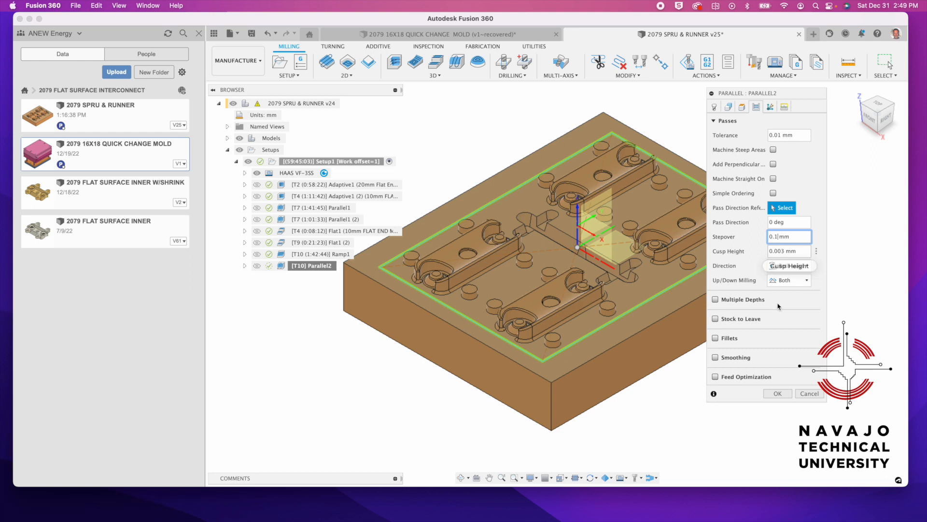
pyautogui.click(778, 394)
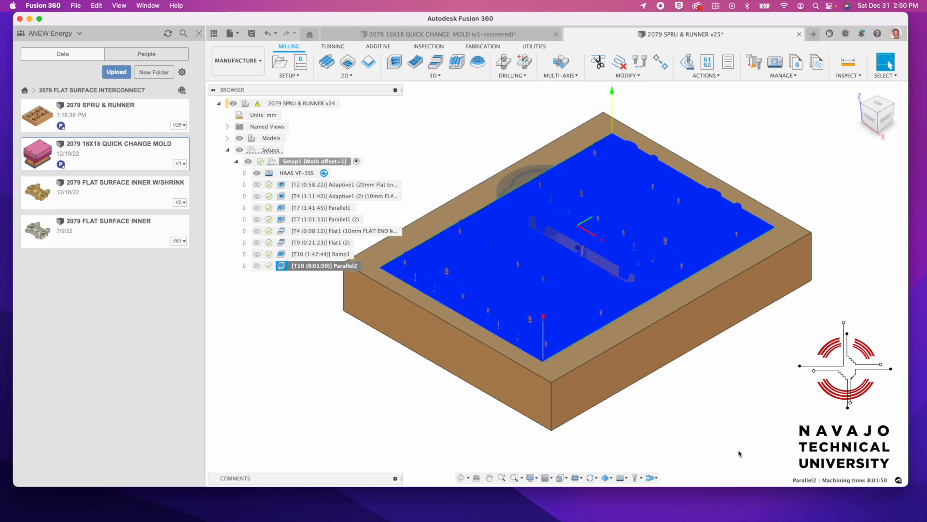
# Compare Parallel2's new 8:01:50 machining time with the 15:08:50 Setup1 total
pyautogui.click(297, 298)
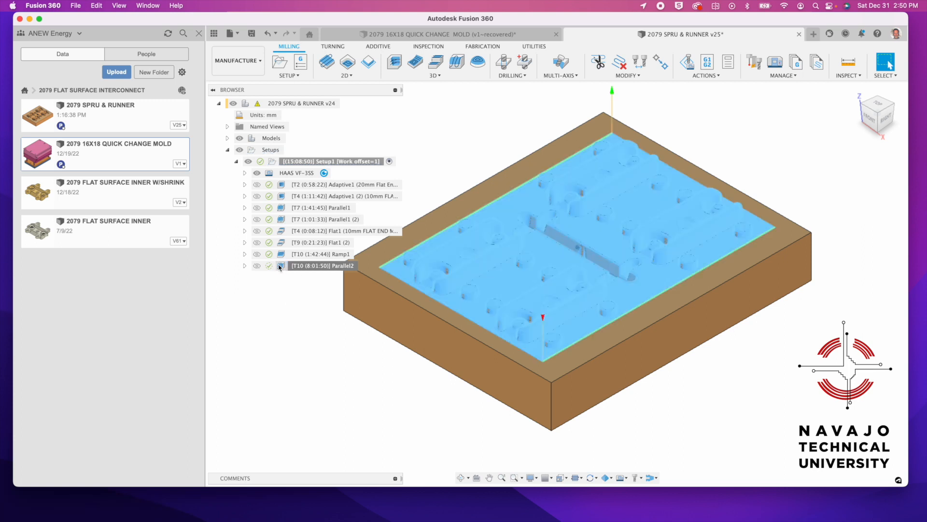
pyautogui.click(284, 266)
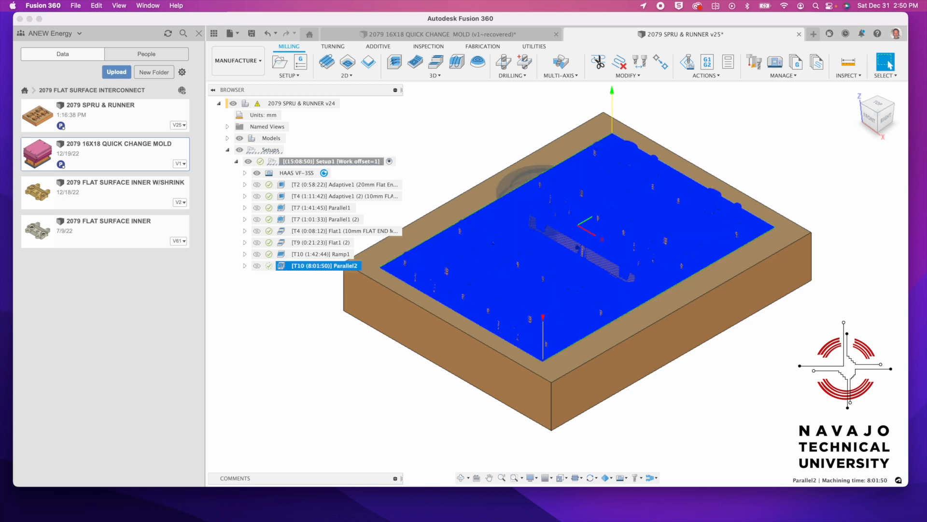
pyautogui.rightClick(283, 266)
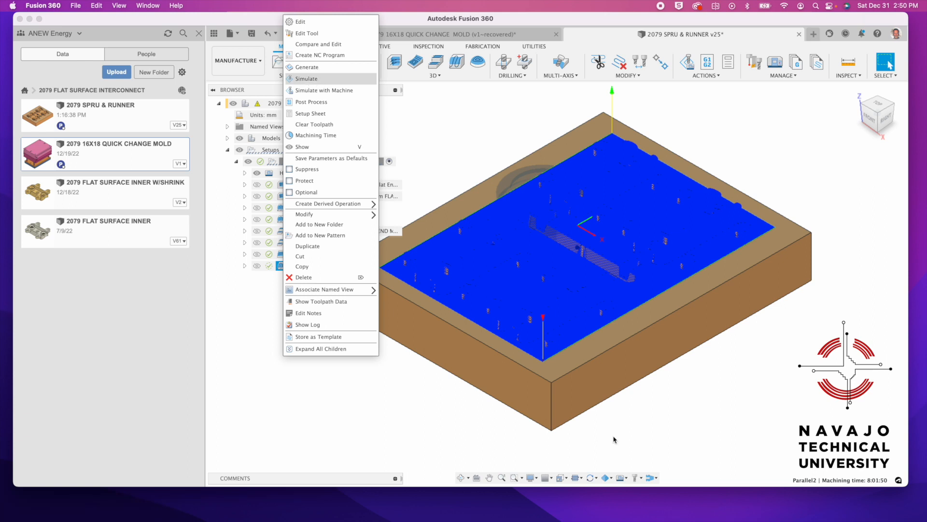
# Play Parallel2's stock simulation, briefly toggling Show leads and Show cut, until the finishing pass completes
pyautogui.click(309, 79)
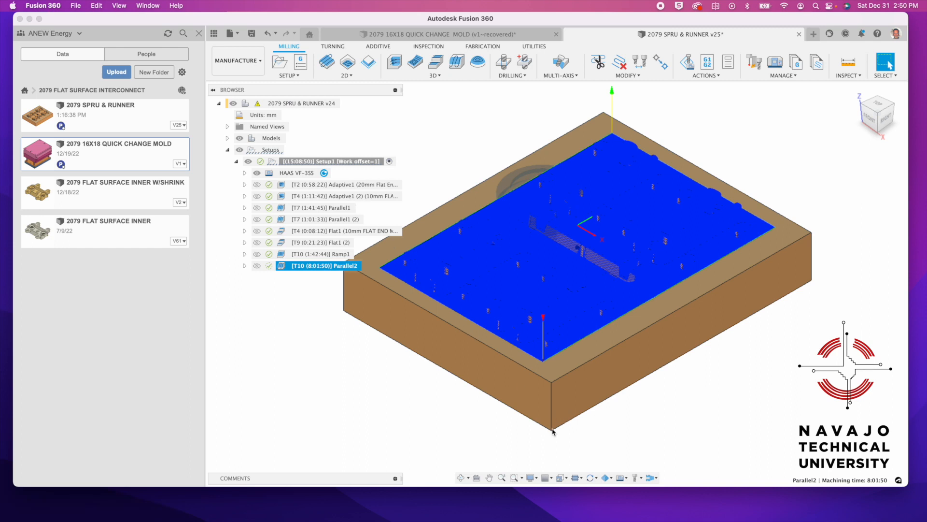
pyautogui.scroll(-1, 554, 433)
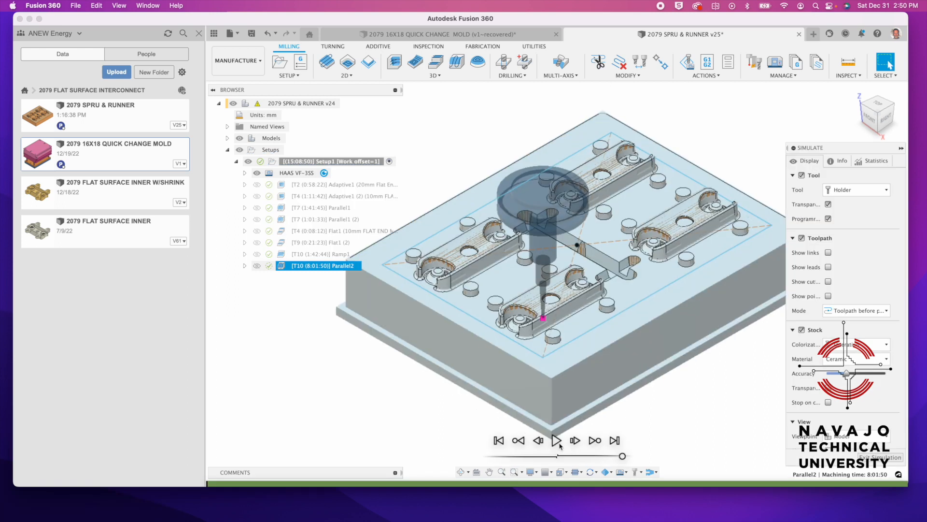
pyautogui.click(557, 441)
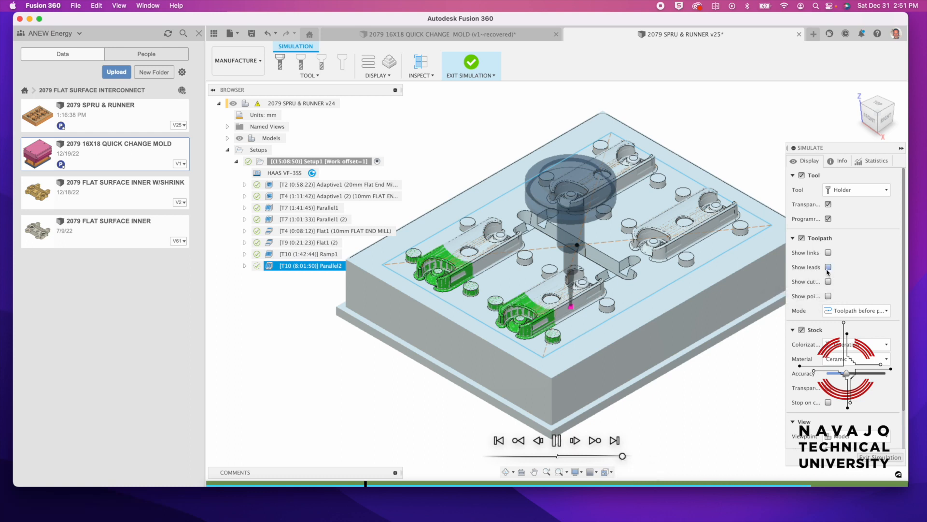
pyautogui.click(828, 268)
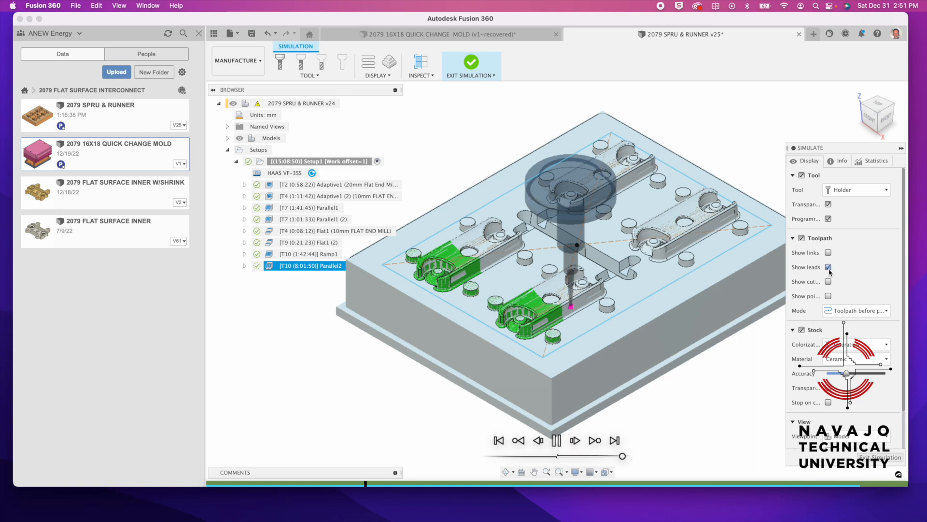
pyautogui.click(829, 268)
pyautogui.click(829, 282)
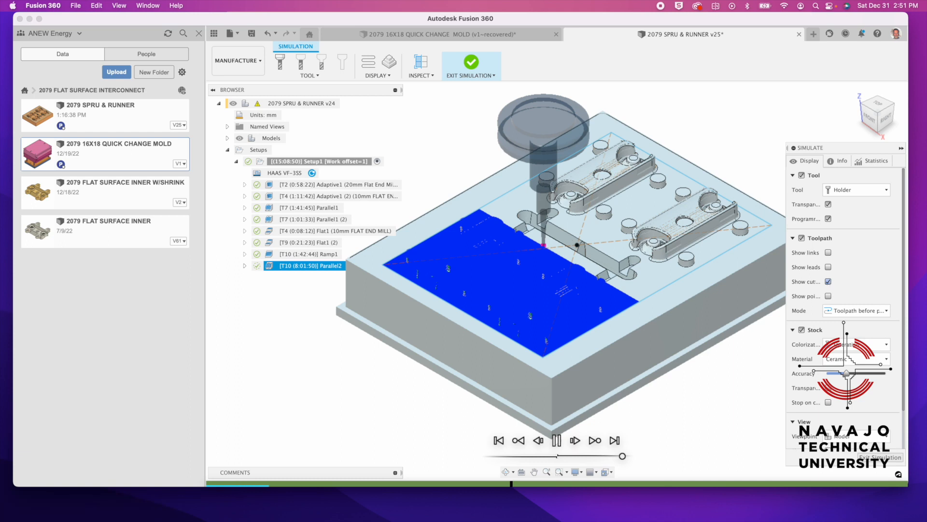
pyautogui.click(829, 282)
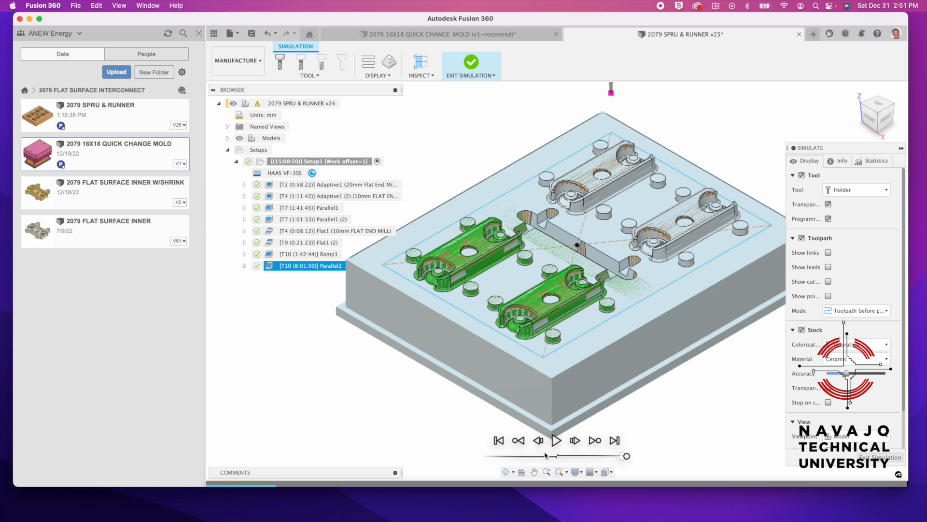
pyautogui.click(562, 441)
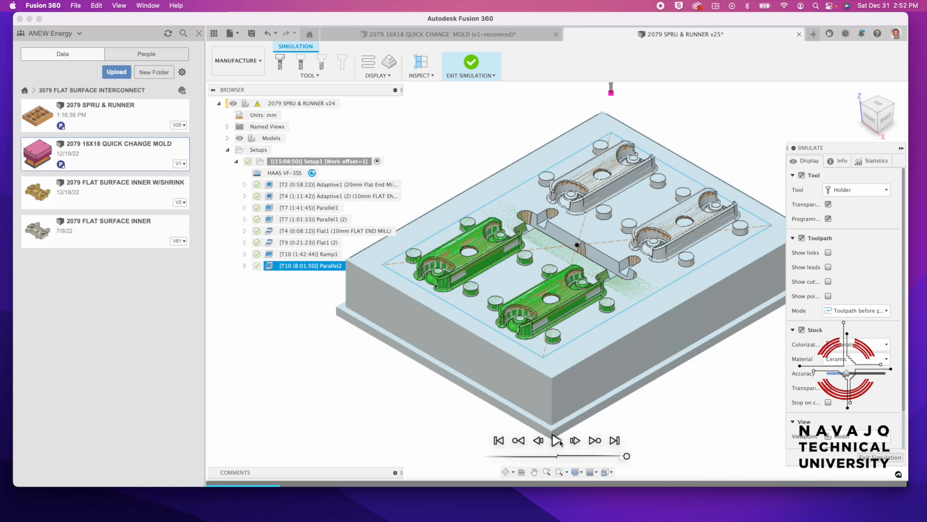